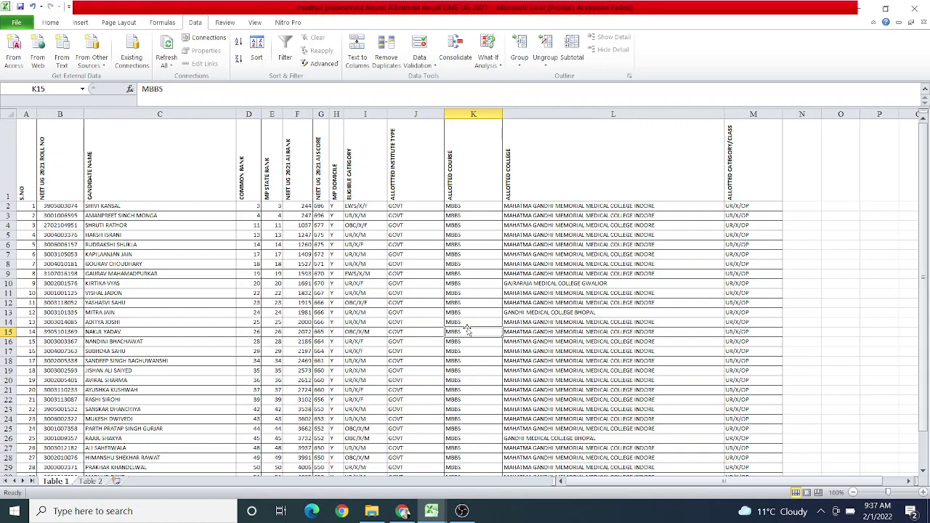
left_click(339, 304)
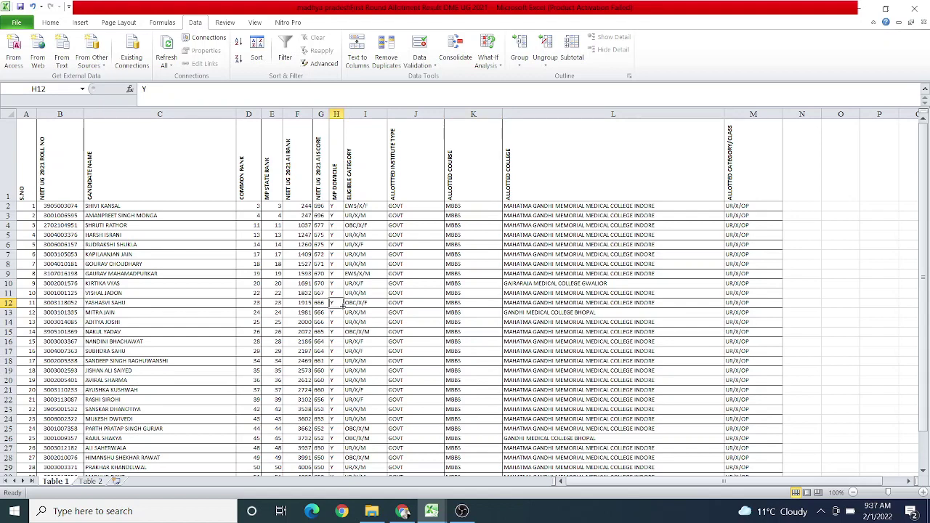
left_click(375, 294)
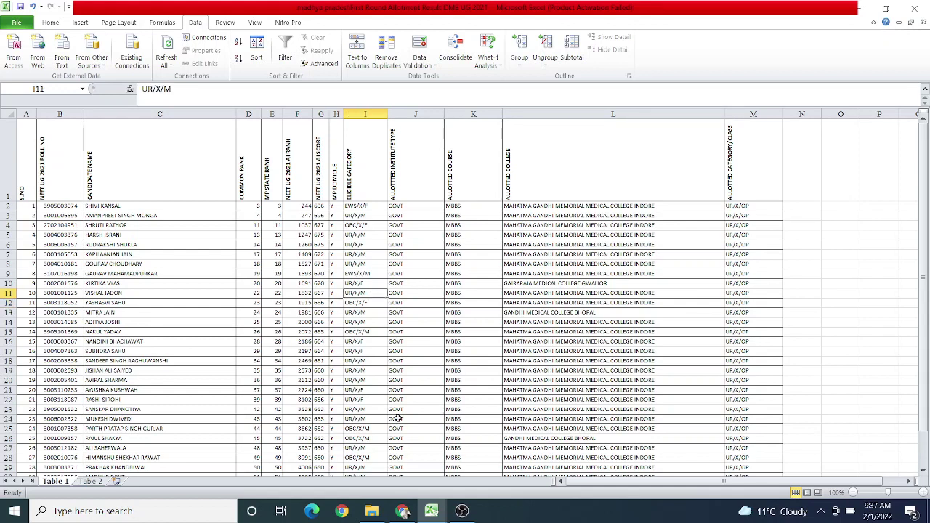
Bring up the MCC UG Round 1 provisional allotment workbook, followed by the Haryana provisional allotment report.
mouse_move(432, 511)
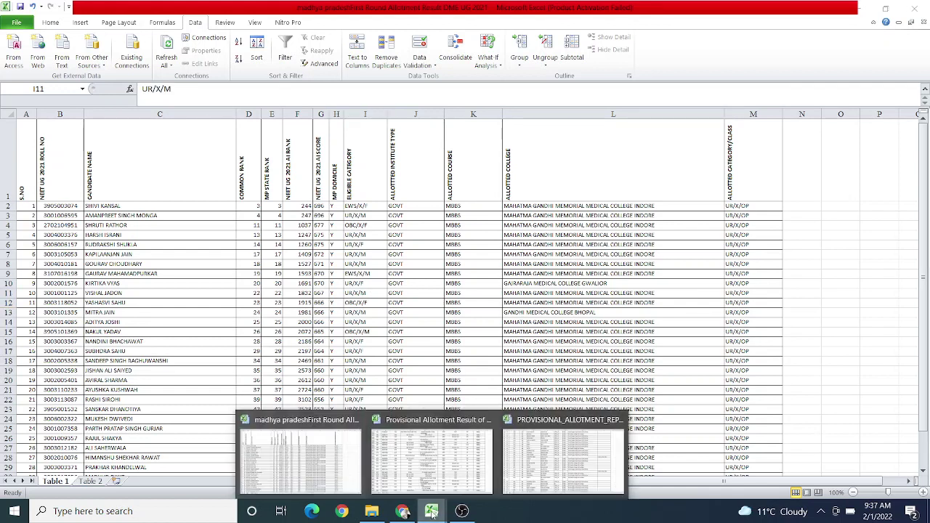
left_click(428, 474)
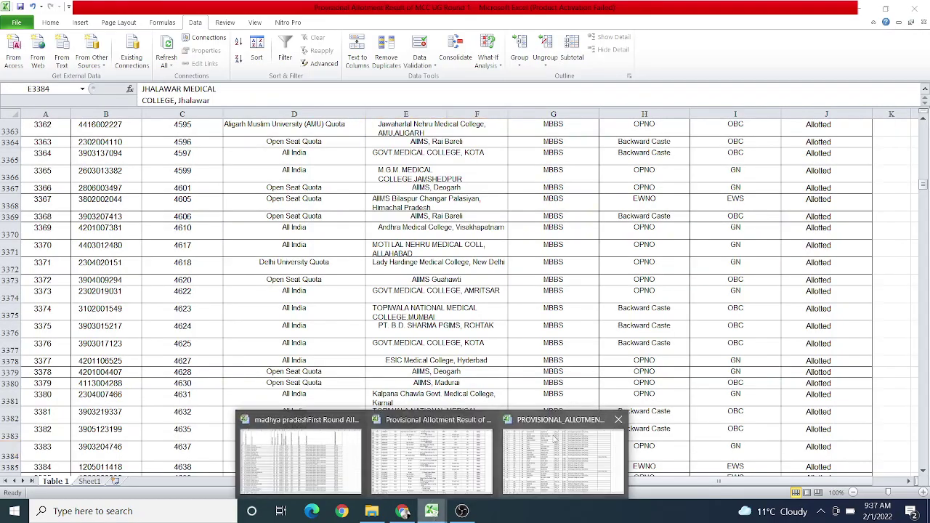
key("alt+Tab")
left_click(341, 270)
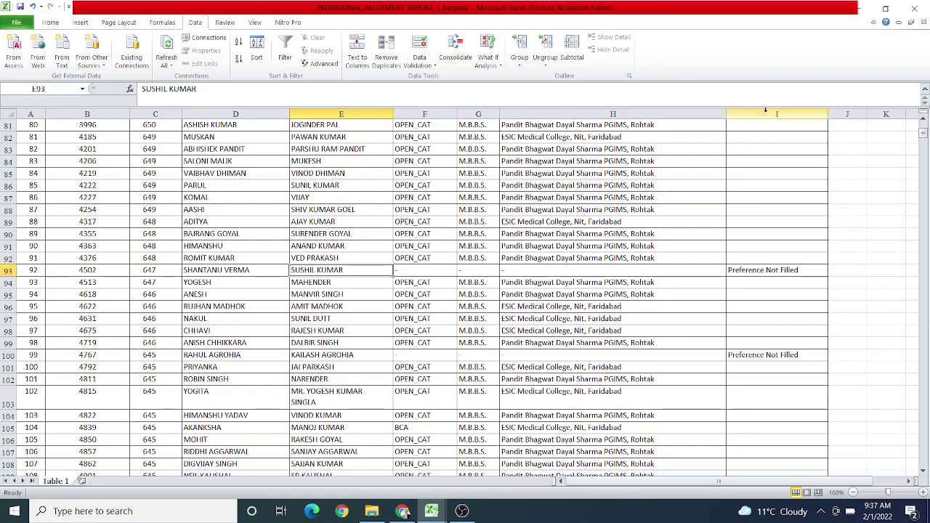
Examine the Haryana allotment list upward from row 93 to its column headers, including ranks, scores, allotted institutes and remarks.
scroll(351, 231, "up", 10)
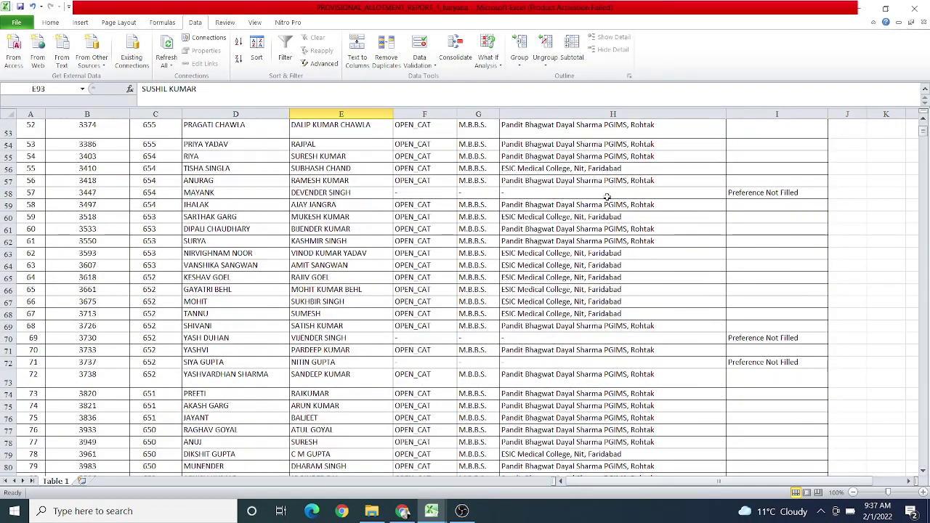
left_click(352, 230)
key("Up")
key("Up")
key("Up")
key("Up")
key("Up")
key("Up")
key("Up")
key("Up")
key("Up")
key("Up")
key("Up")
key("Up")
key("Up")
key("Up")
key("Up")
key("Up")
key("Up")
key("Up")
key("Up")
key("Up")
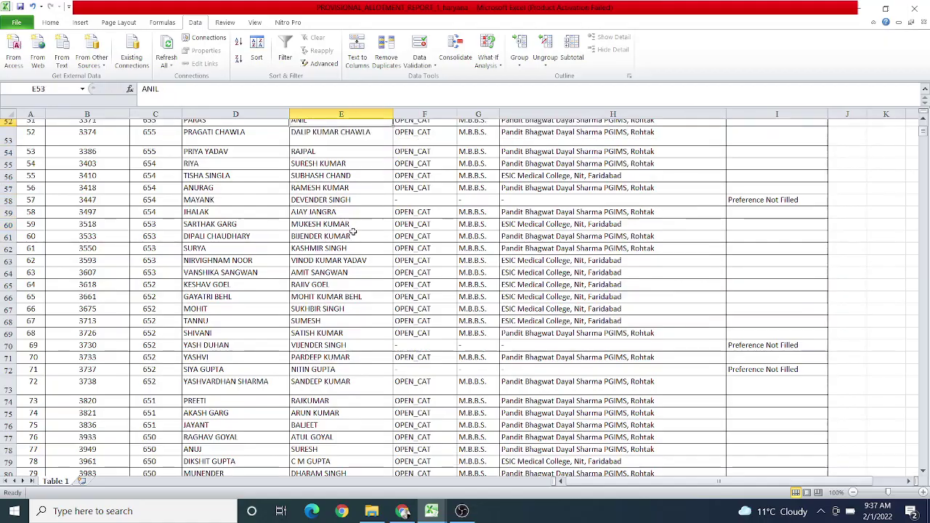
key("Up")
key("Up")
key("Up")
key("Up")
key("Up")
key("Up")
key("Up")
key("Up")
key("Up")
key("Up")
key("Up")
key("Up")
key("Up")
key("Up")
key("Up")
key("Up")
key("Up")
key("Up")
key("Up")
key("Up")
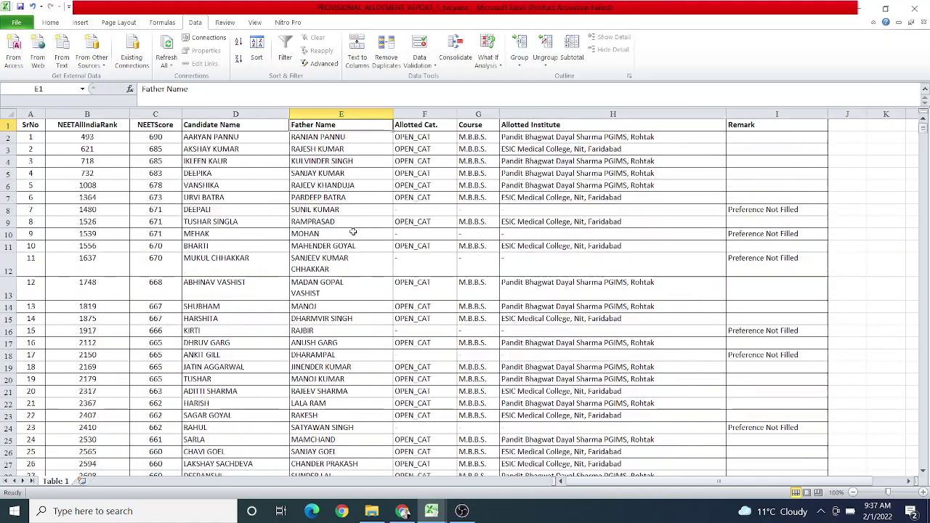
left_click(267, 221)
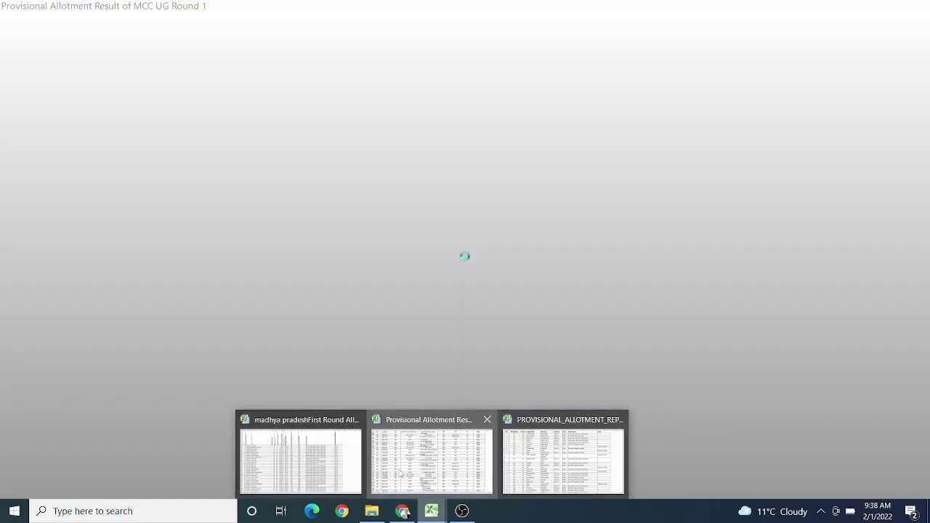
Switch back to the Madhya Pradesh first round allotment workbook by way of the MCC UG Round 1 workbook.
left_click(434, 487)
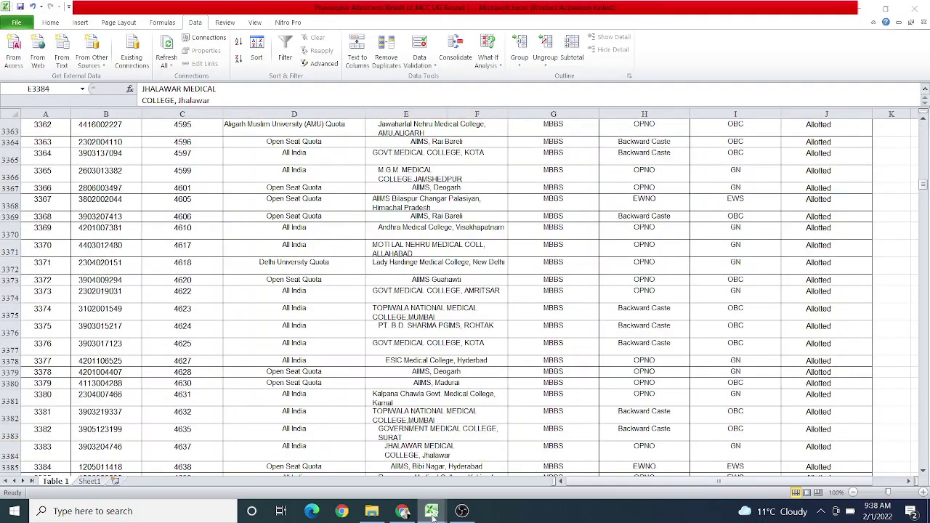
left_click(290, 445)
left_click(319, 284)
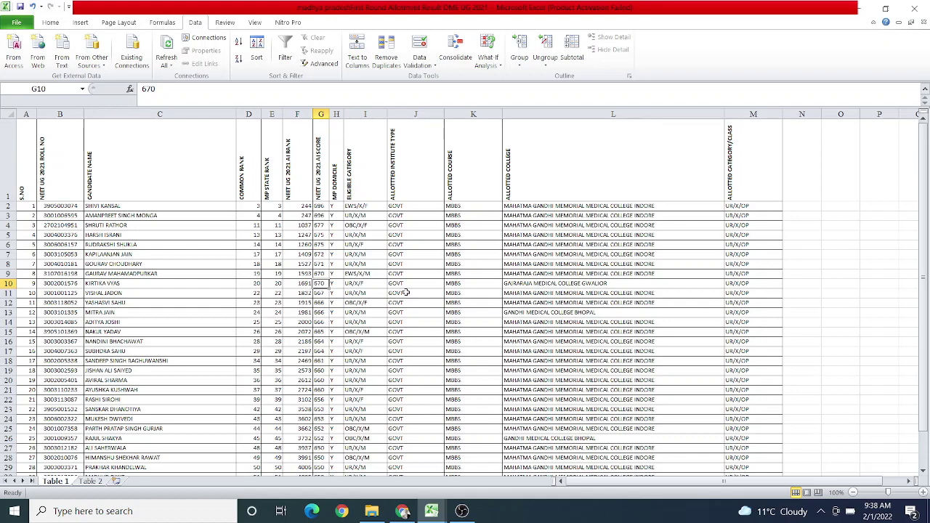
left_click(462, 331)
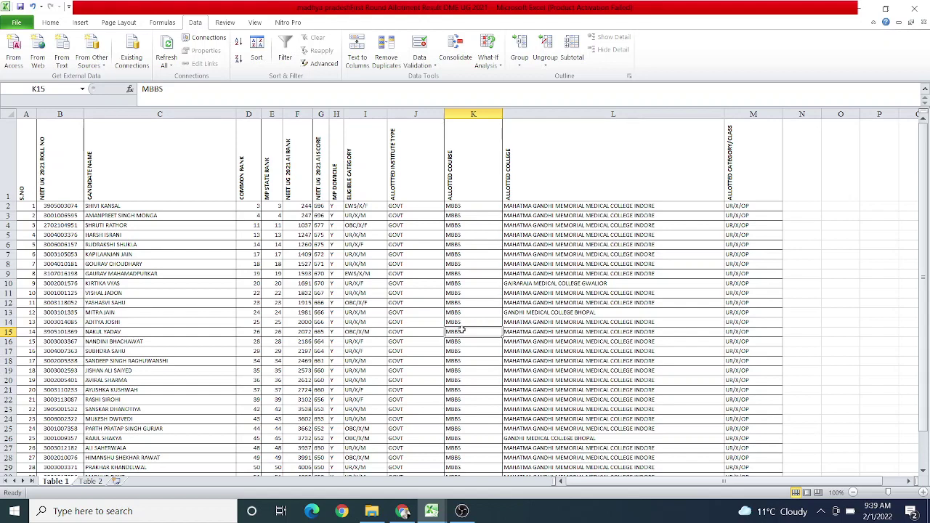
Look through the allotted courses and colleges on the Table 1 sheet, down past the end of the list.
key("Up")
key("Up")
key("Up")
key("Up")
key("Up")
key("Up")
key("Up")
key("Up")
key("Up")
key("Up")
key("Up")
key("Up")
key("Up")
key("Up")
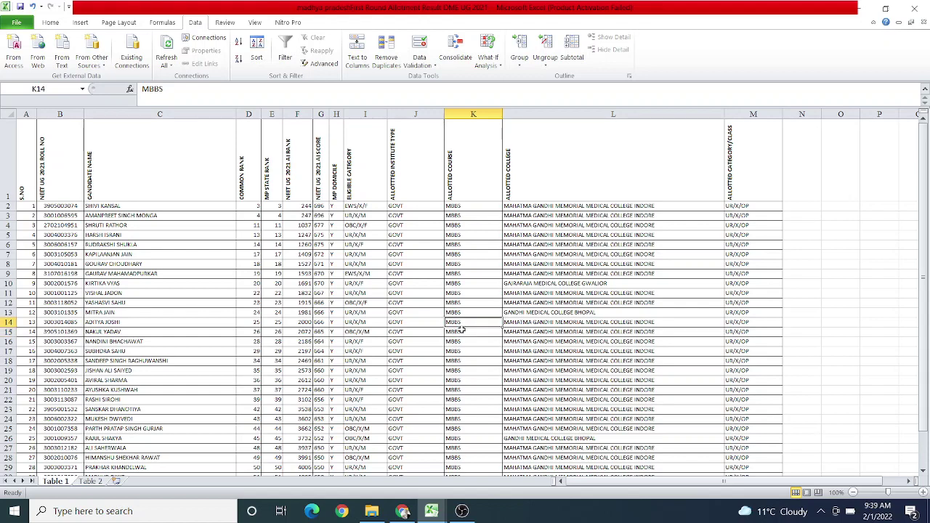
key("Down")
key("Down")
key("Down")
key("Down")
key("Down")
key("Down")
key("Down")
key("Down")
key("Down")
key("Down")
key("Down")
key("Down")
key("Down")
key("Down")
key("Down")
key("Down")
key("Down")
key("Down")
key("Down")
key("Down")
key("Down")
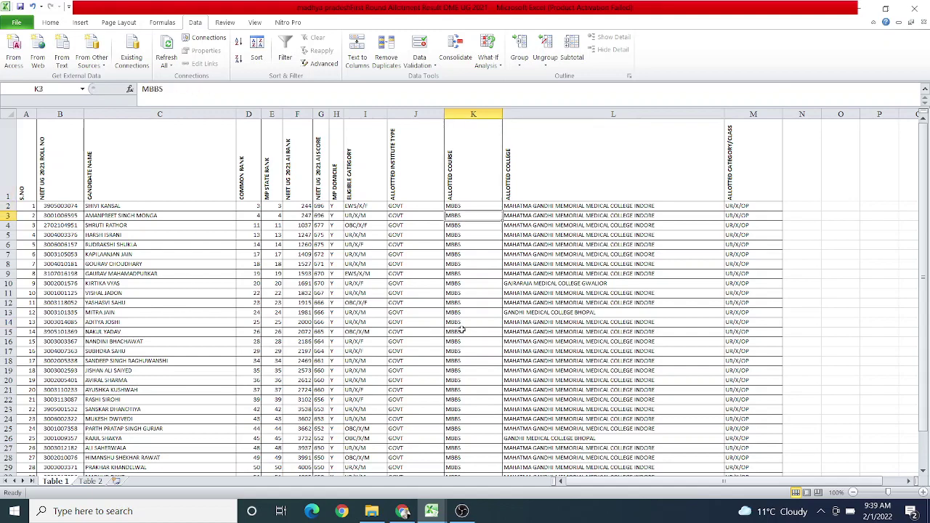
key("Down")
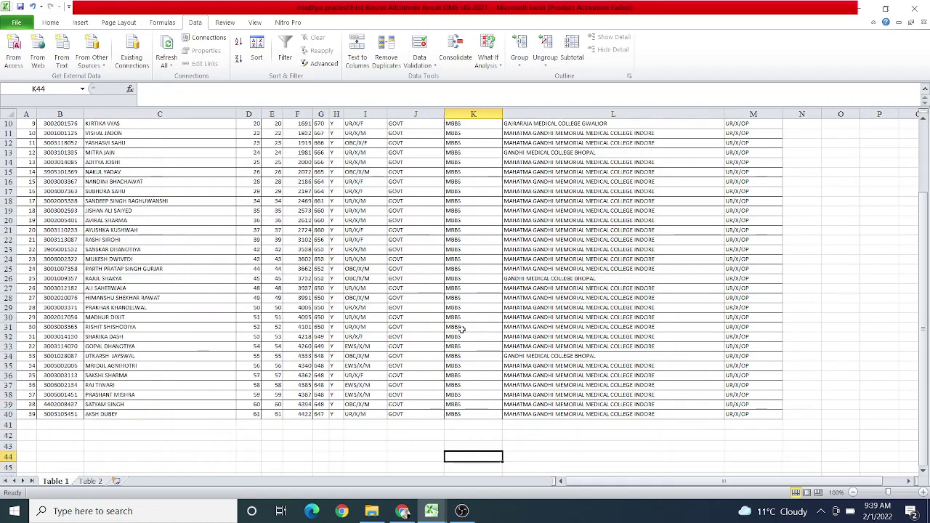
Go back up the Common Rank column of the Table 1 sheet to its header row.
left_click(247, 258)
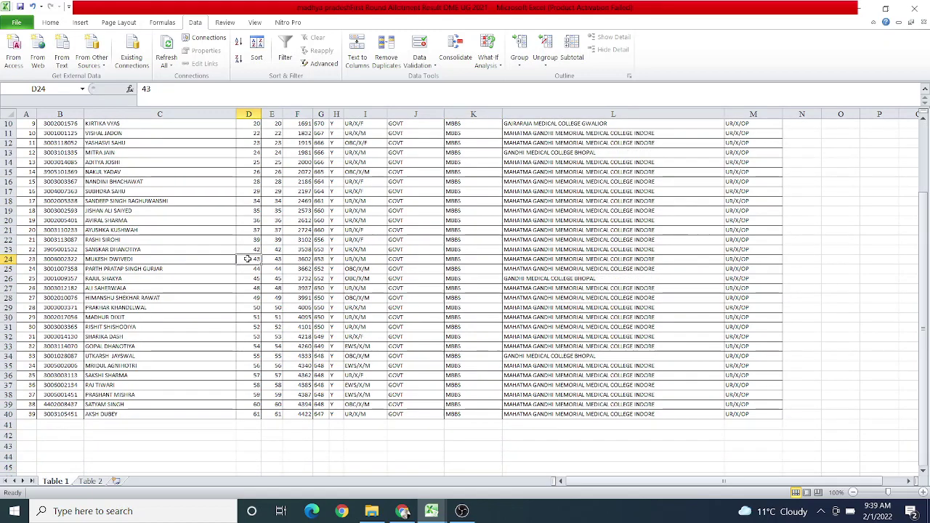
key("Up")
key("Up")
key("Up")
key("Up")
key("Up")
key("Up")
key("Up")
key("Up")
key("Up")
key("Up")
key("Up")
key("Up")
key("Up")
key("Up")
key("Up")
key("Up")
key("Up")
key("Up")
key("Up")
key("Up")
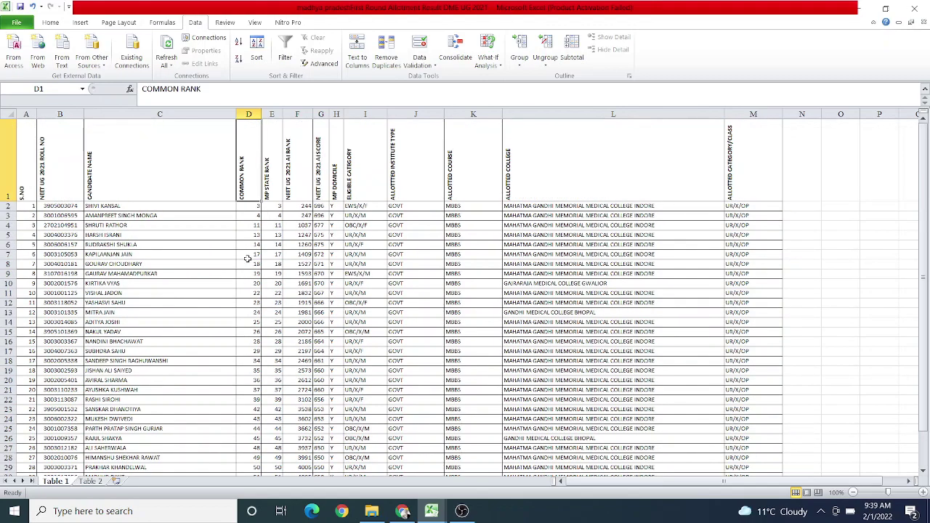
Open the Table 2 sheet and examine the allotted colleges near the start of the filtered list, down to row 68.
left_click(95, 483)
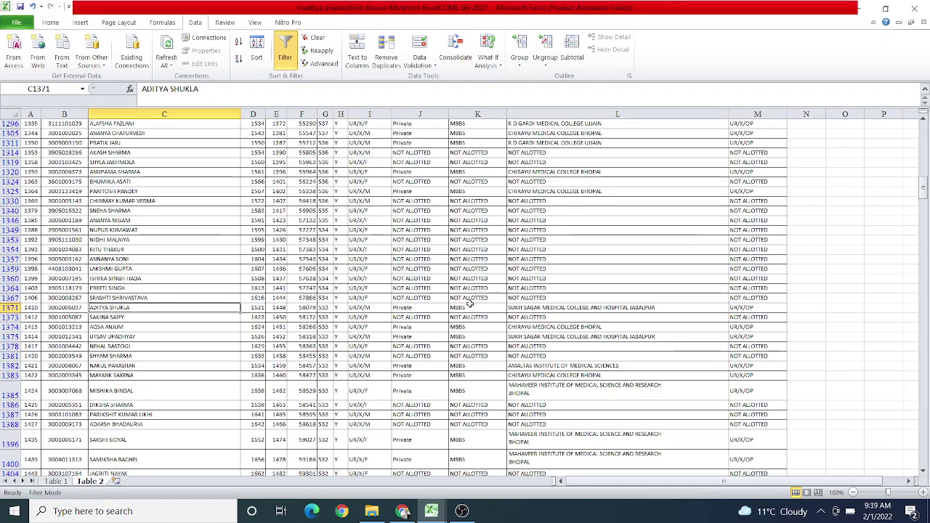
left_click_drag(923, 188, 925, 122)
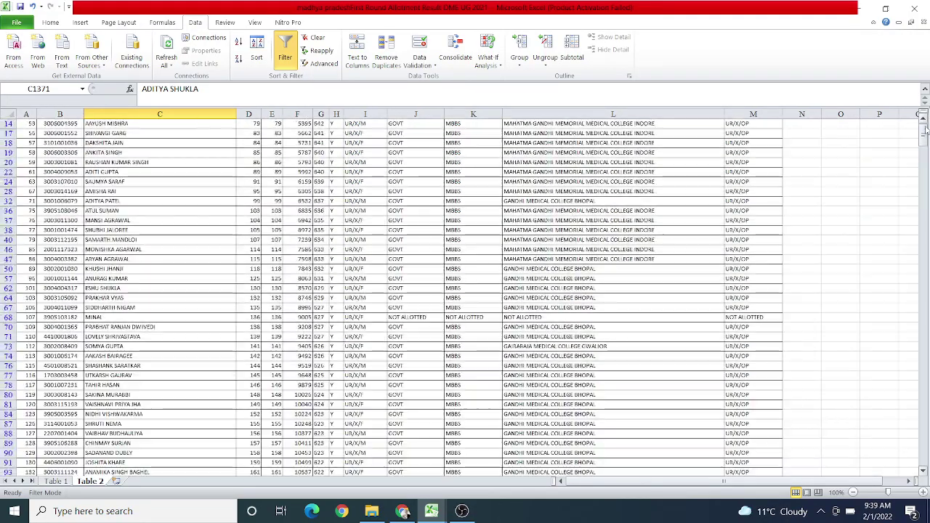
left_click(651, 162)
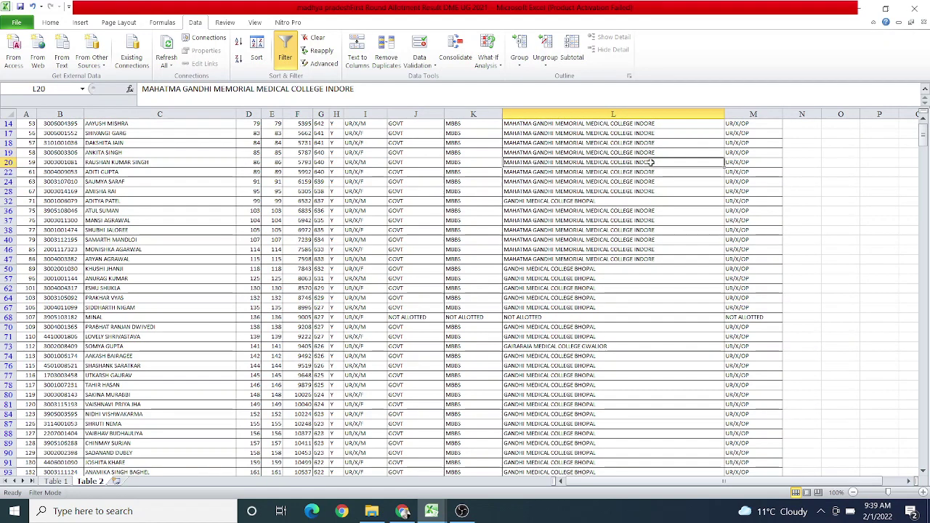
key("Down")
key("Down")
key("Down")
key("Down")
key("Down")
key("Down")
key("Down")
key("Down")
key("Down")
key("Down")
key("Down")
key("Down")
key("Down")
key("Down")
key("Down")
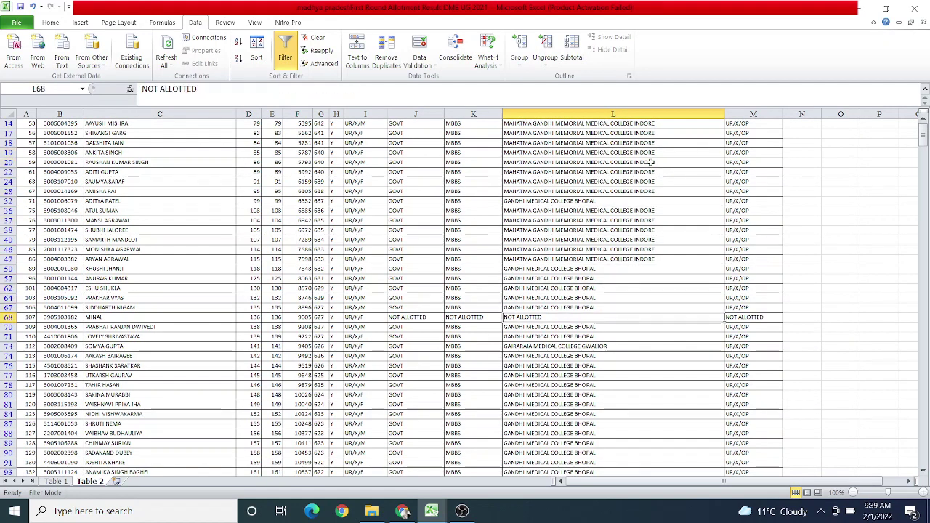
Review the allotted colleges back up to the first row of Table 2 and return to the Table 1 sheet.
key("Up")
key("Up")
key("Up")
key("Up")
key("Up")
key("Up")
key("Up")
key("Up")
key("Up")
key("Up")
key("Up")
key("Up")
key("Up")
key("Up")
key("Up")
key("Up")
key("Up")
key("Up")
key("Up")
key("Up")
key("Up")
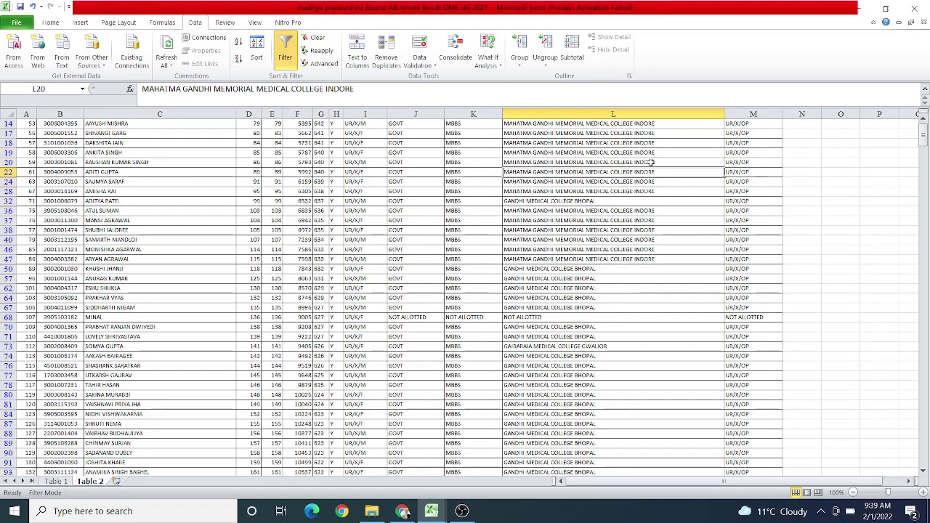
key("Down")
key("Down")
key("Down")
key("Down")
key("Down")
key("Down")
key("Down")
key("Down")
key("Down")
key("Down")
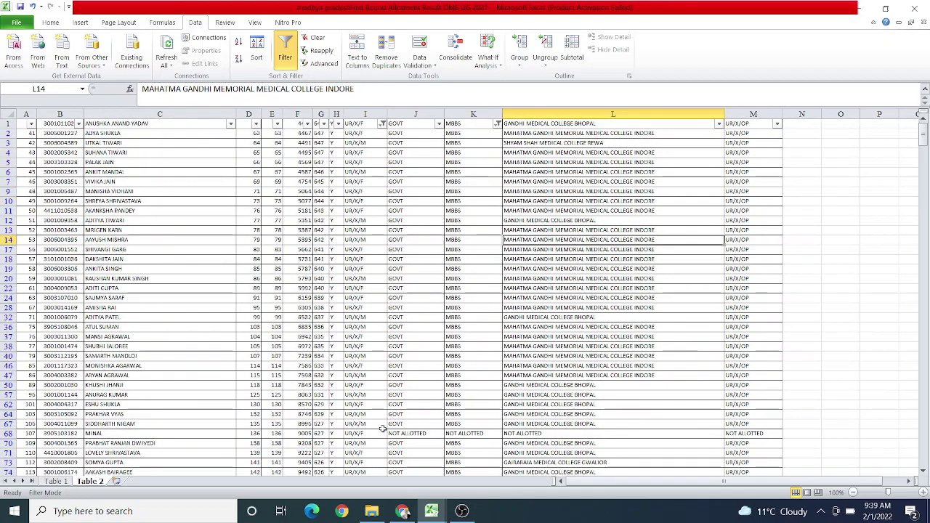
left_click(56, 482)
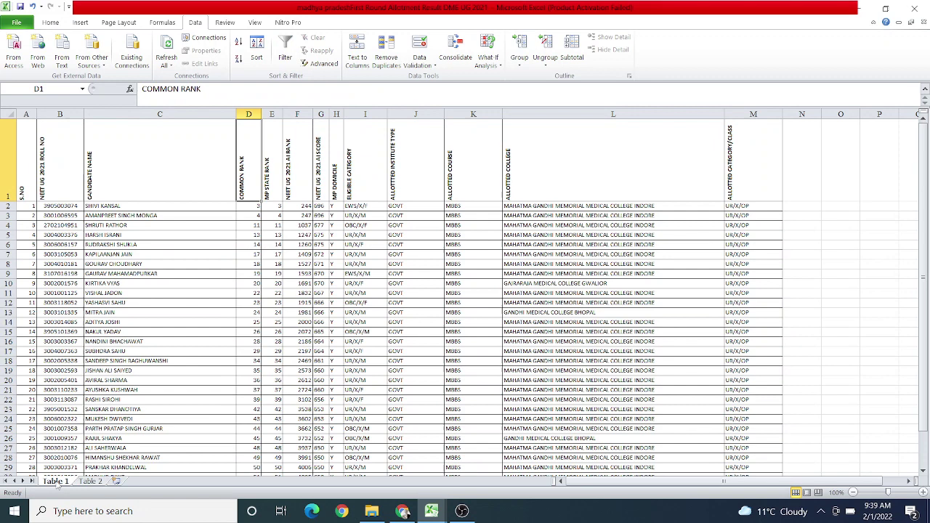
Examine the allotted colleges in rows 8 to 13 of the Madhya Pradesh Table 1 sheet.
left_click(603, 264)
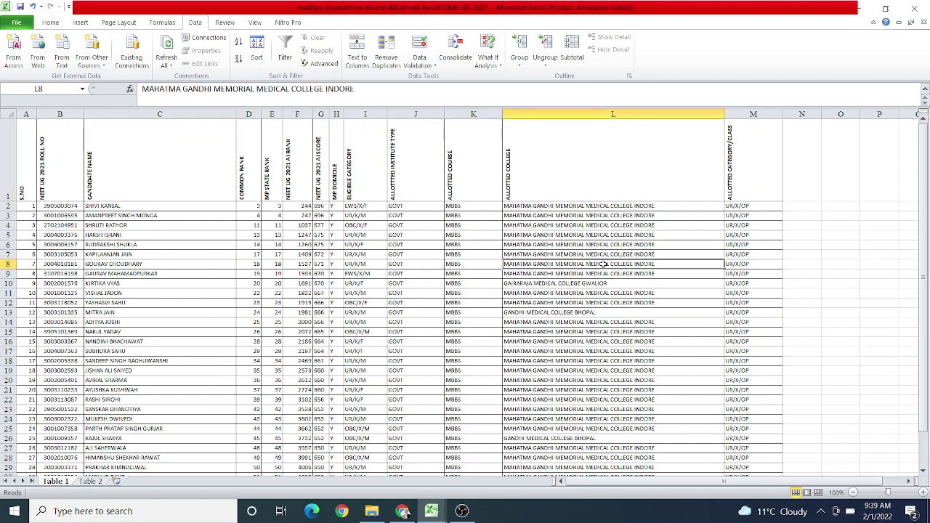
key("Down")
key("Down")
key("Down")
key("Up")
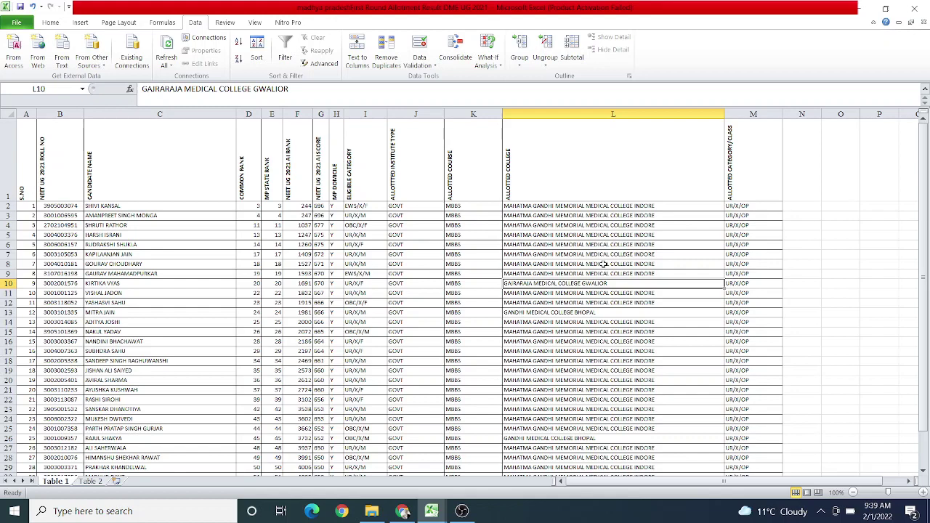
key("Down")
key("Down")
key("Down")
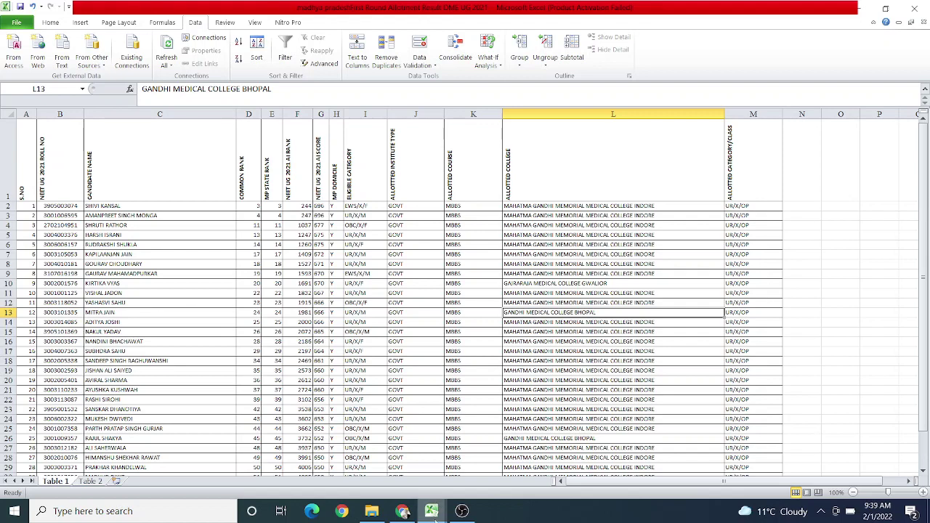
Switch to the Haryana provisional allotment workbook and go to the first entry of the Allotted Institute column.
left_click(434, 513)
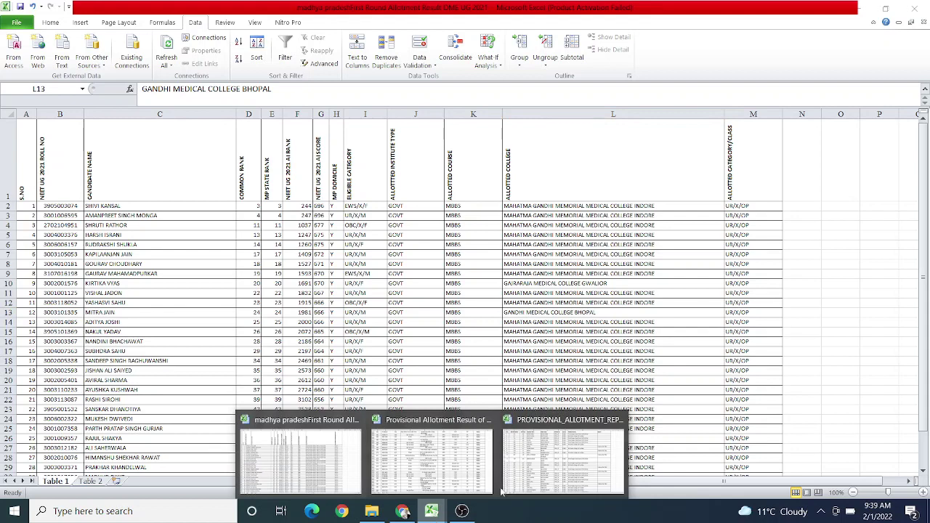
left_click(563, 454)
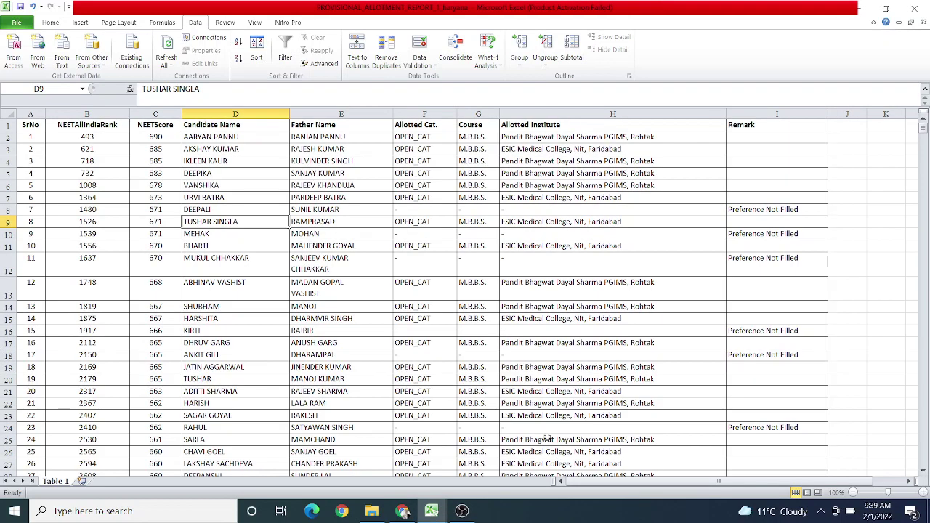
left_click(613, 173)
key("Up")
key("Up")
key("Up")
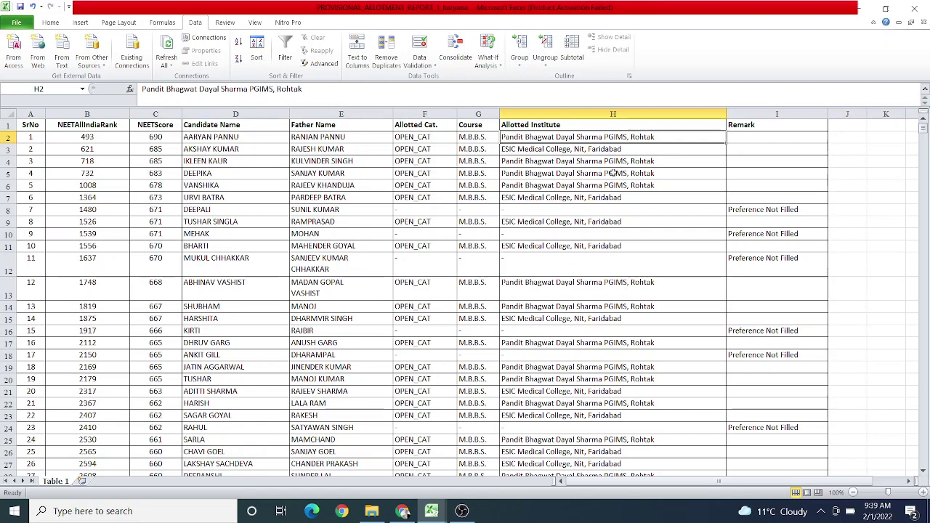
Review the Haryana Allotted Institute column from the first candidate down past row 101.
key("Down")
key("Down")
key("Down")
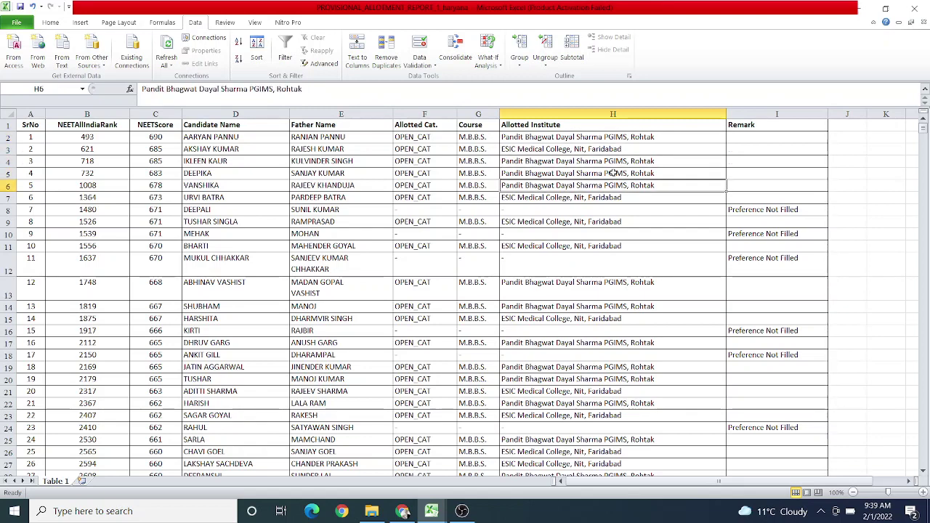
key("Down")
key("Down")
key("Down")
key("Down")
key("Down")
key("Down")
key("Down")
key("Down")
key("Down")
key("Down")
key("Down")
key("Down")
key("Down")
key("Down")
key("Down")
key("Down")
key("Down")
key("Down")
key("Down")
key("Down")
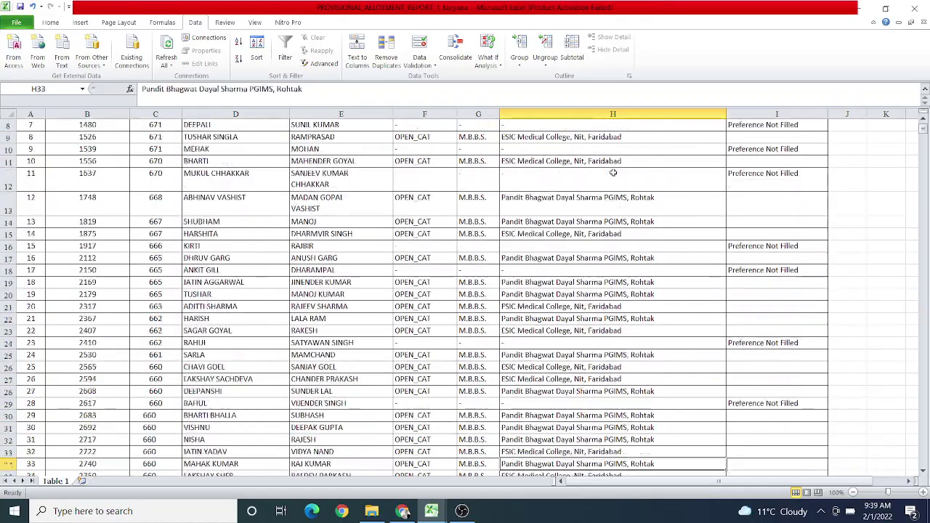
key("Down")
key("Down")
key("Down")
key("Down")
key("Down")
key("Down")
key("Down")
key("Down")
key("Down")
key("Down")
key("Down")
key("Down")
key("Down")
key("Down")
key("Down")
key("Down")
key("Down")
key("Down")
key("Down")
key("Down")
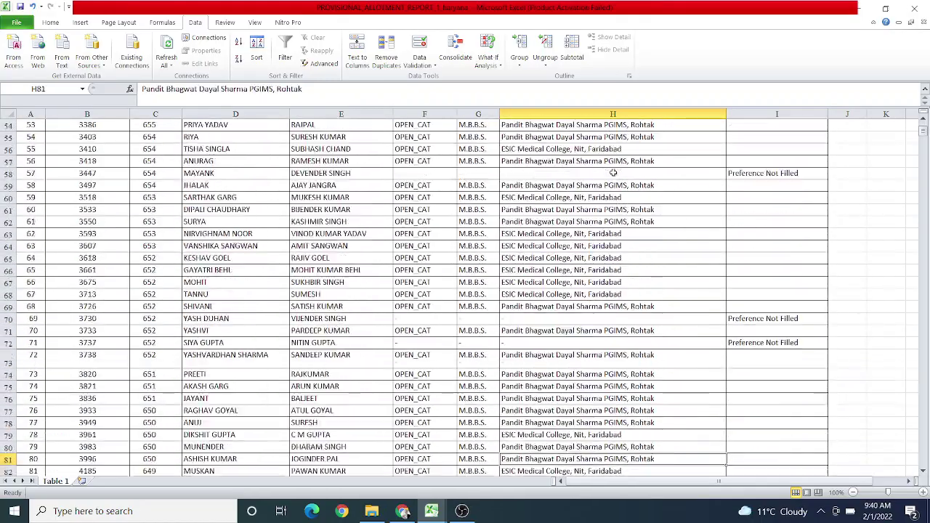
key("Down")
key("Down")
key("Down")
key("Down")
key("Down")
key("Down")
key("Down")
key("Down")
key("Down")
key("Down")
key("Down")
key("Down")
key("Down")
key("Down")
key("Down")
key("Down")
key("Down")
key("Down")
key("Down")
key("Down")
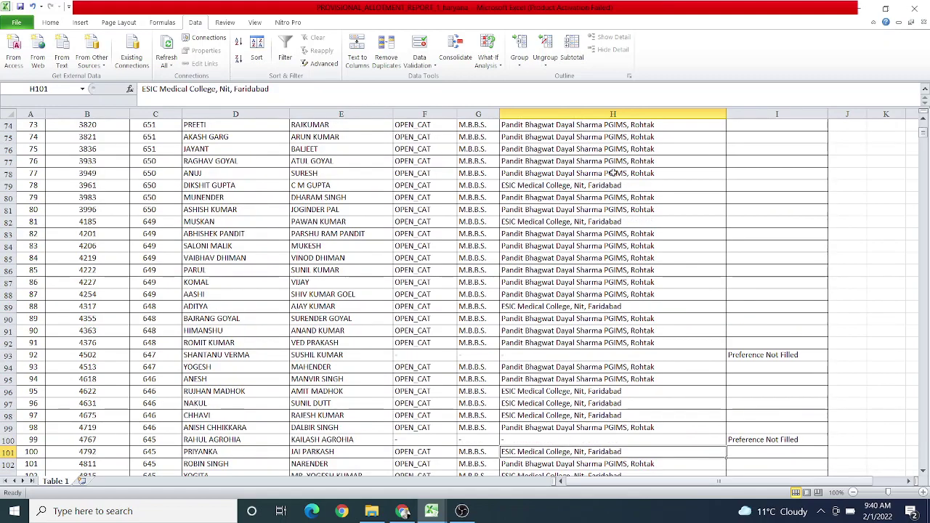
key("Down")
key("Down")
key("Down")
key("Down")
key("Down")
key("Down")
Go back up the Haryana Allotted Institute column to around row 81 to recheck the allotted institutes.
key("Up")
key("Up")
key("Up")
key("Up")
key("Up")
key("Up")
key("Up")
key("Up")
key("Up")
key("Up")
key("Up")
key("Up")
key("Up")
key("Up")
key("Up")
key("Up")
key("Up")
key("Up")
key("Up")
key("Up")
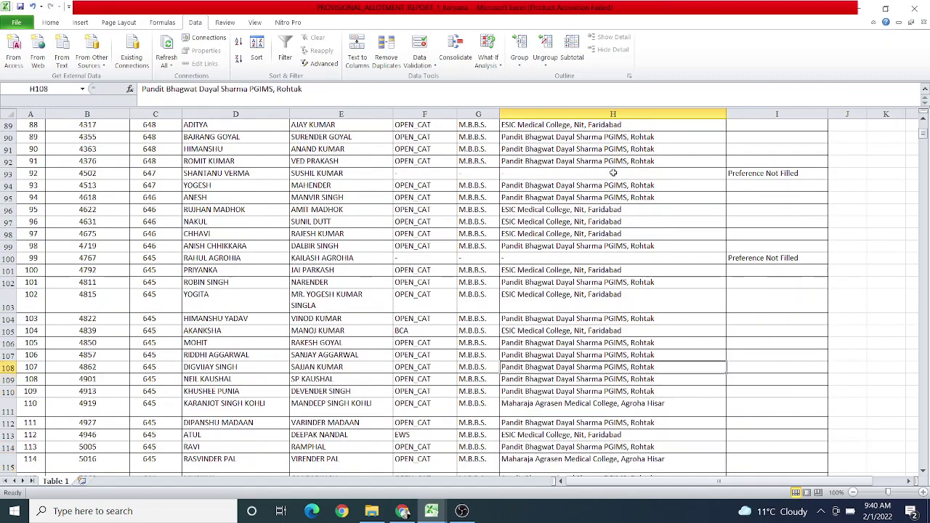
key("Up")
key("Up")
key("Up")
key("Up")
key("Up")
key("Up")
key("Up")
key("Up")
key("Up")
key("Up")
key("Up")
key("Up")
key("Up")
Review the Haryana Allotted Institute column from around row 88 down to around row 180.
key("Down")
key("Down")
key("Down")
key("Down")
key("Down")
key("Down")
key("Down")
key("Down")
key("Down")
key("Down")
key("Down")
key("Down")
key("Down")
key("Down")
key("Down")
key("Down")
key("Down")
key("Down")
key("Down")
key("Down")
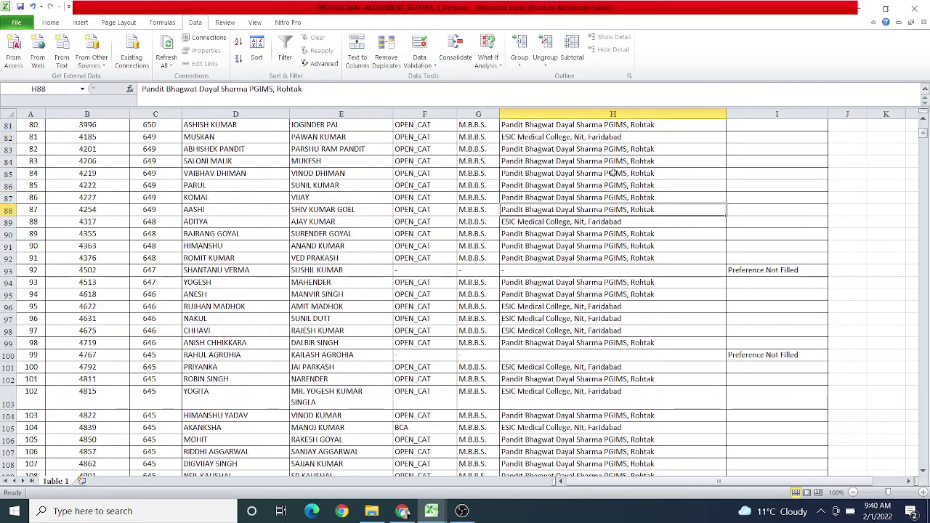
key("Down")
key("Down")
key("Down")
key("Down")
key("Down")
key("Down")
key("Down")
key("Down")
key("Down")
key("Down")
key("Down")
key("Down")
key("Down")
key("Down")
key("Down")
key("Down")
key("Down")
key("Down")
key("Down")
key("Down")
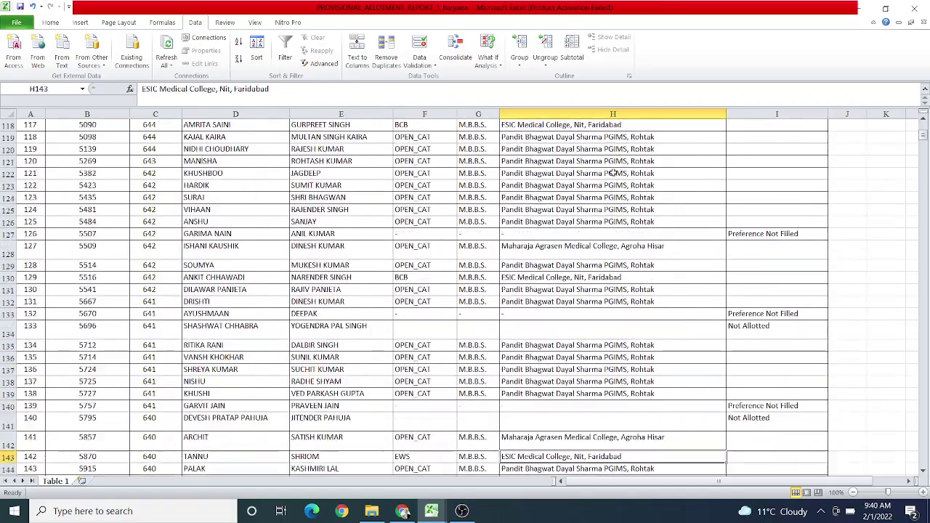
key("Down")
key("Down")
key("Down")
key("Down")
key("Down")
key("Down")
key("Down")
key("Down")
key("Down")
key("Down")
key("Down")
key("Down")
key("Down")
key("Down")
key("Down")
key("Down")
key("Down")
key("Down")
key("Down")
key("Down")
Go back from row 180 to recheck the allotted institutes around rows 169 and 170.
key("Up")
key("Up")
key("Up")
key("Up")
key("Up")
key("Up")
key("Up")
key("Up")
key("Up")
key("Up")
key("Up")
key("Up")
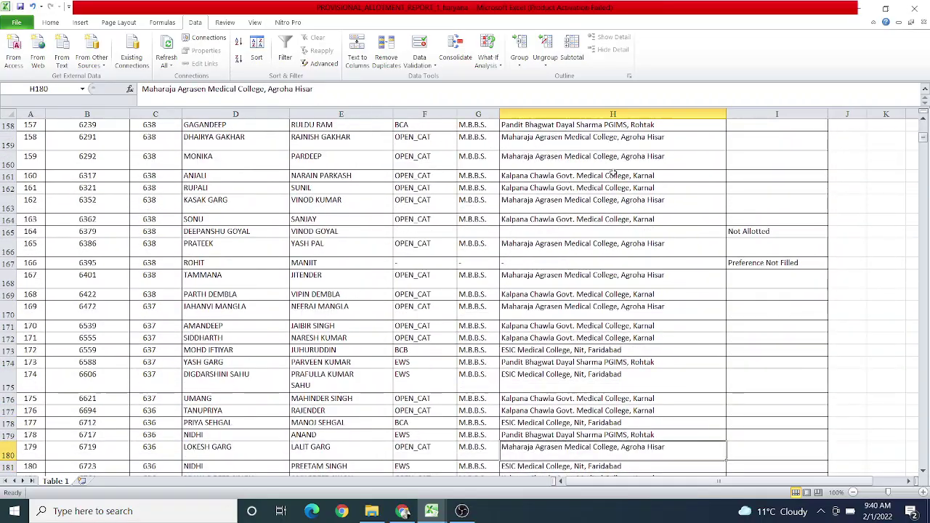
key("Up")
key("Up")
key("Up")
key("Up")
key("Up")
key("Up")
key("Up")
key("Up")
key("Down")
key("Down")
key("Down")
key("Down")
key("Down")
key("Down")
key("Down")
key("Down")
key("Down")
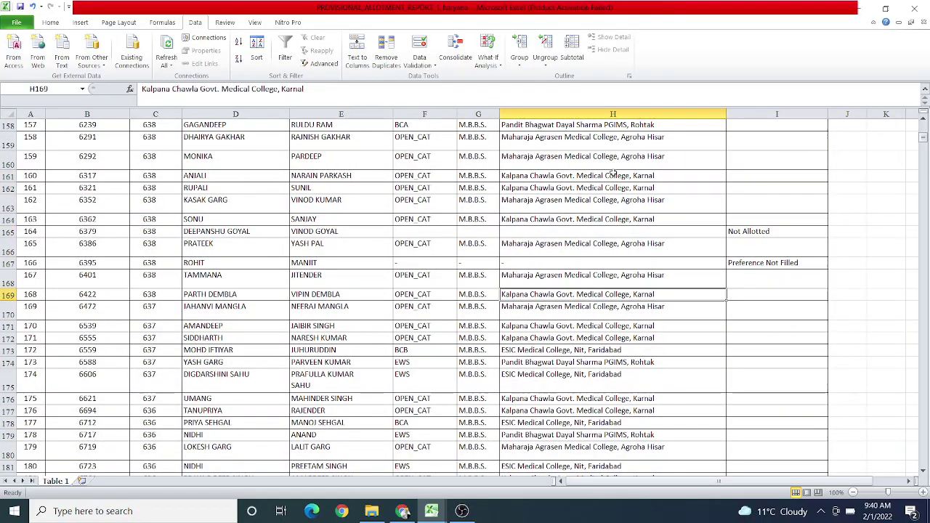
key("Up")
key("Down")
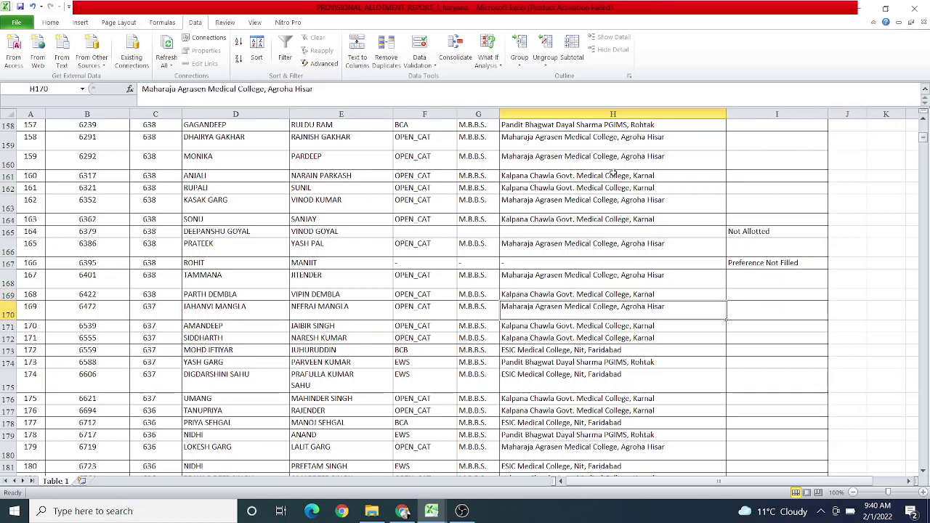
Examine the allotted institutes upward from row 170 to row 159.
key("Up")
key("Up")
key("Up")
key("Up")
key("Up")
key("Up")
key("Up")
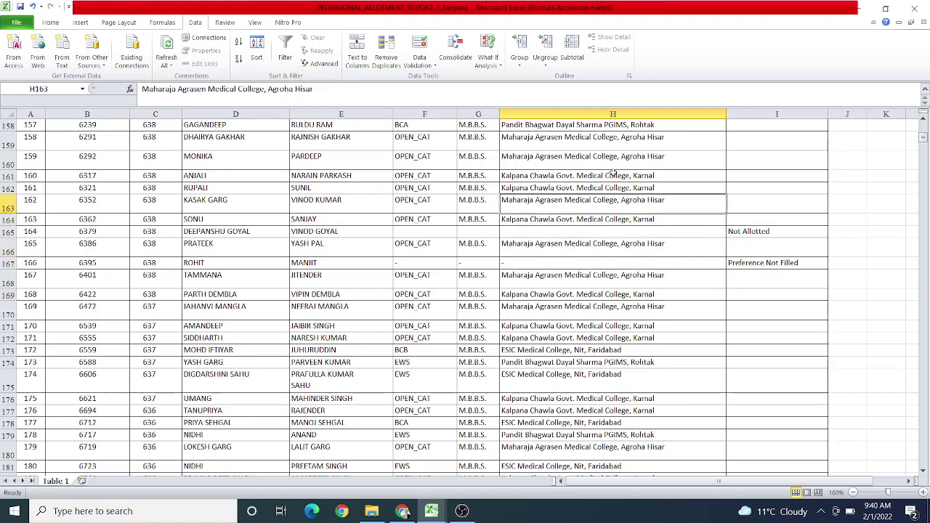
key("Up")
key("Up")
key("Up")
key("Up")
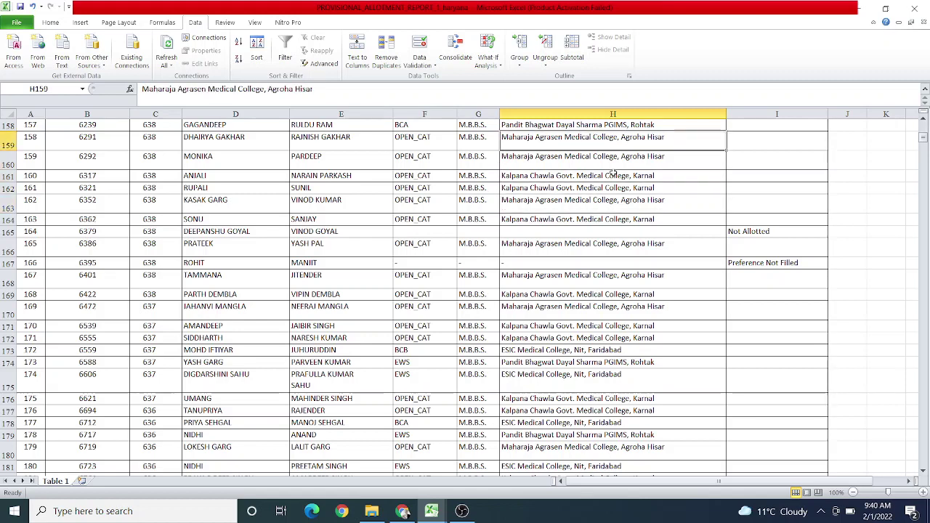
Review the Allotted Institute entries from row 161 down to row 189, ending with the parent's name cell in row 176 selected.
left_click(613, 175)
key("Down")
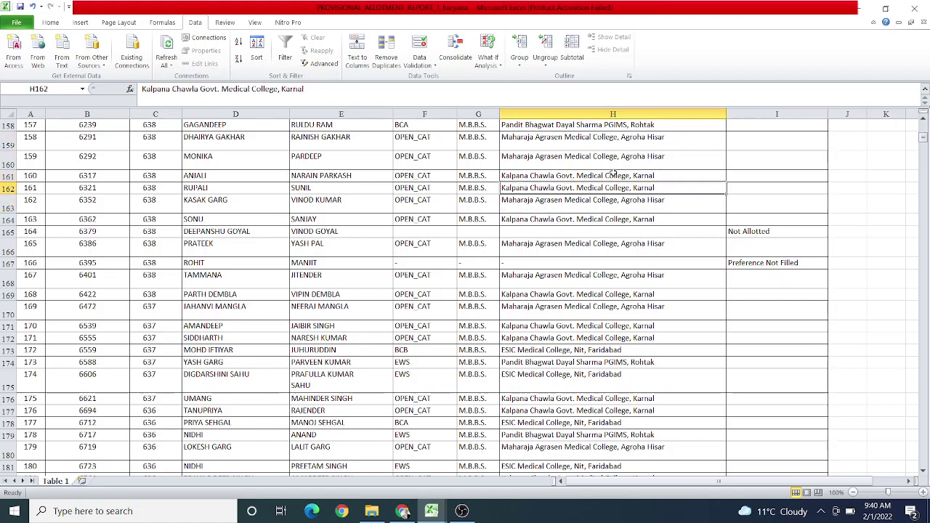
key("Down")
key("Down")
key("Down")
key("Down")
key("Down")
key("Down")
key("Down")
key("Down")
key("Down")
key("Down")
key("Down")
key("Down")
key("Down")
key("Down")
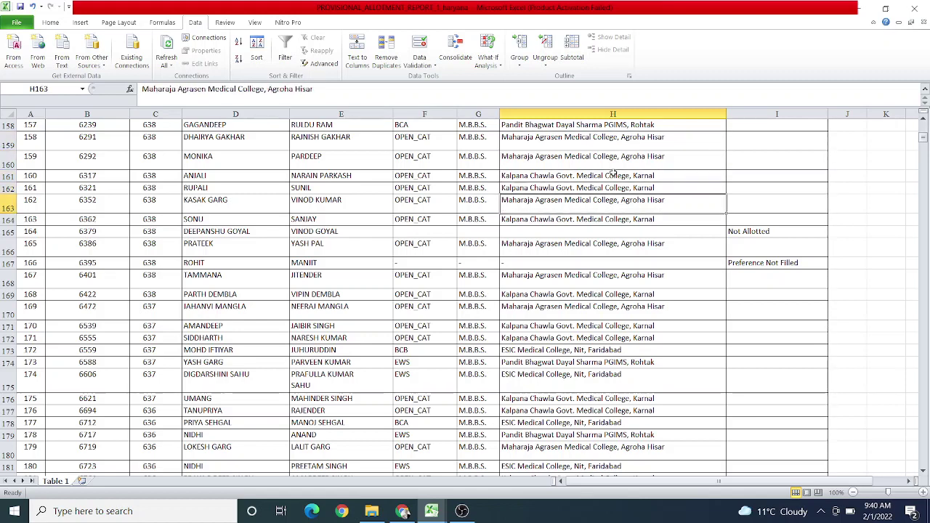
key("Down")
key("Down")
key("Down")
key("Down")
key("Down")
key("Down")
key("Down")
key("Down")
key("Down")
key("Down")
key("Down")
key("Down")
key("Down")
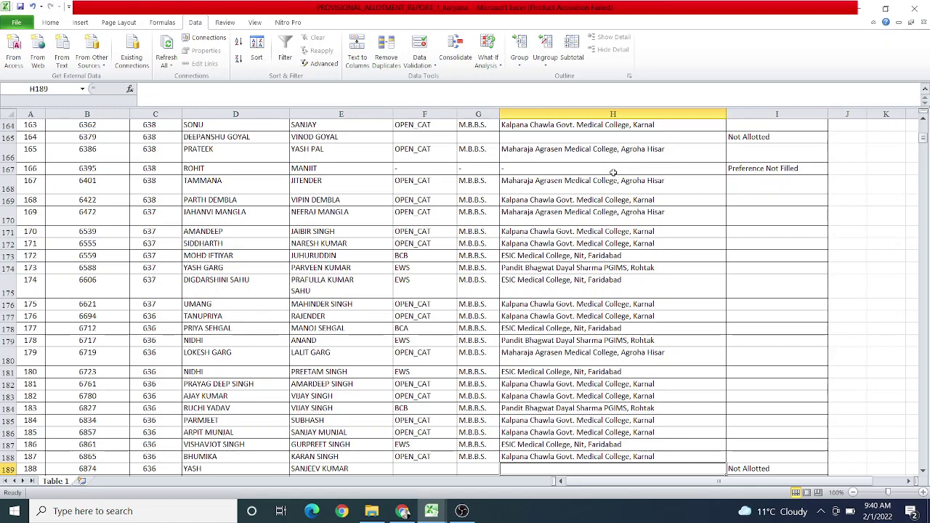
left_click(343, 305)
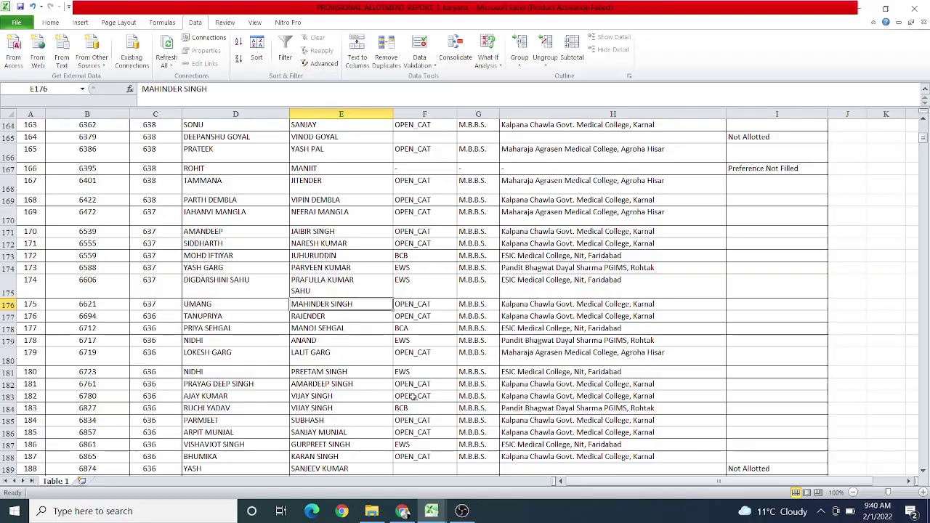
Review the Haryana allotment rows upward from row 176 to around row 102.
key("Up")
key("Up")
key("Up")
key("Up")
key("Up")
key("Up")
key("Up")
key("Up")
key("Up")
key("Up")
key("Up")
key("Up")
key("Up")
key("Up")
key("Up")
key("Up")
key("Up")
key("Up")
key("Up")
key("Up")
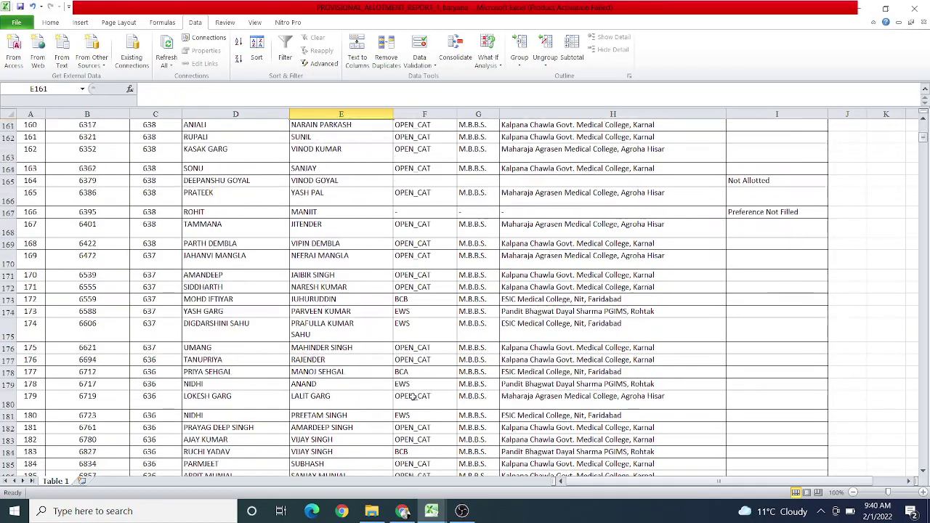
key("Up")
key("Up")
key("Up")
key("Up")
key("Up")
key("Up")
key("Up")
key("Up")
key("Up")
key("Up")
key("Up")
key("Up")
key("Up")
key("Up")
key("Up")
key("Up")
key("Up")
key("Up")
key("Up")
key("Up")
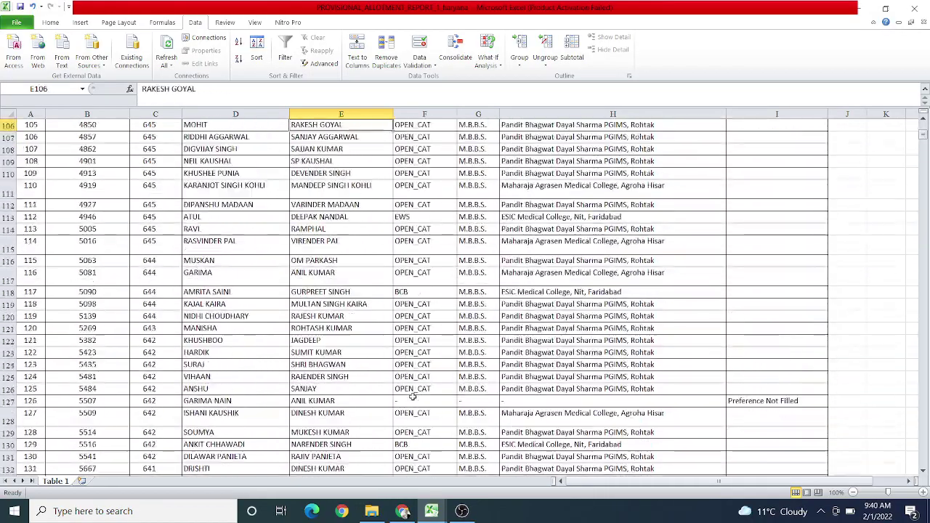
Switch to the Madhya Pradesh round 1 workbook and select the allotted college in row 7.
left_click(432, 511)
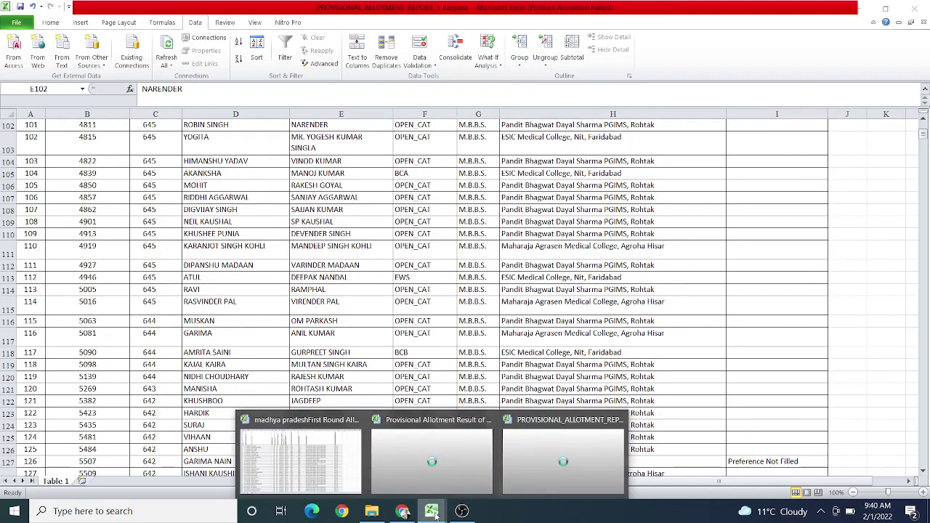
left_click(310, 456)
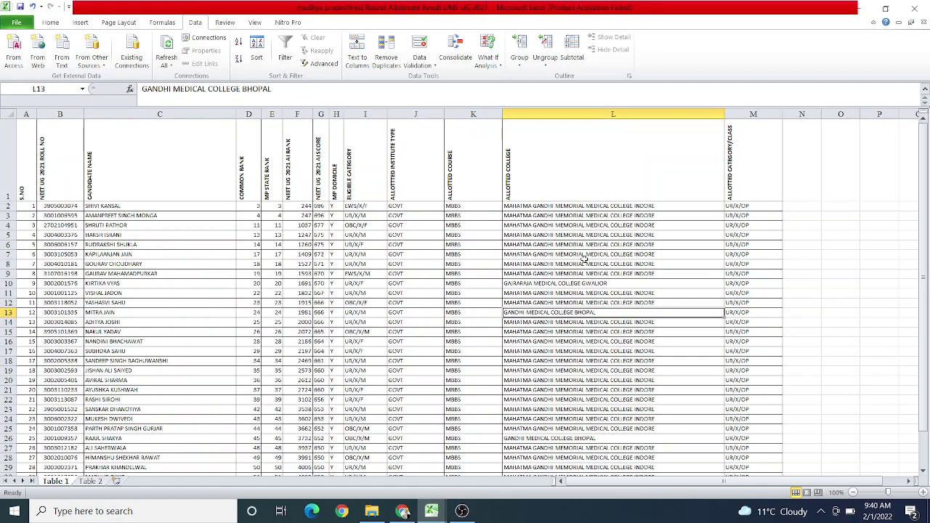
left_click(584, 255)
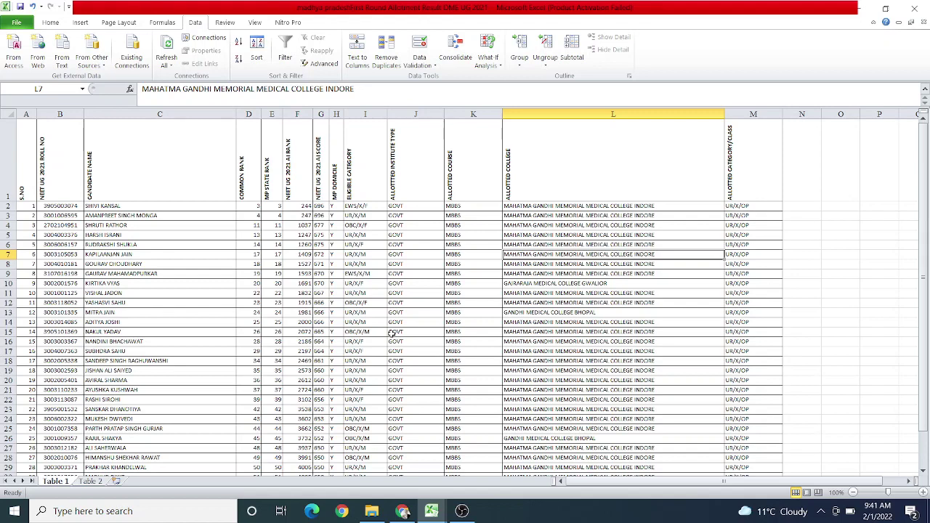
Check the NEET UG 2021 AI rank entries upward from row 6 to the first candidate in F2.
left_click(292, 243)
key("Up")
key("Up")
key("Up")
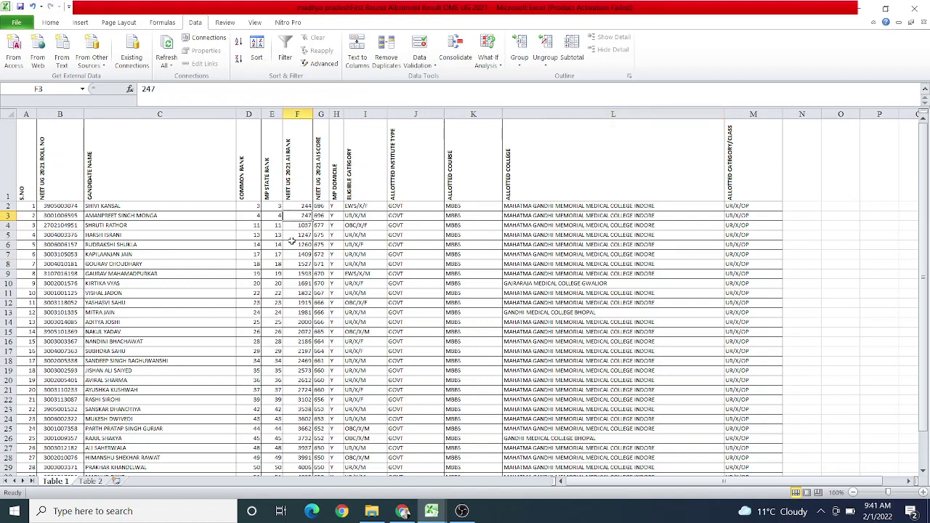
key("Up")
Switch to the MCC UG round 1 workbook and go back from row 3384 to the quota column below row 263.
left_click(434, 513)
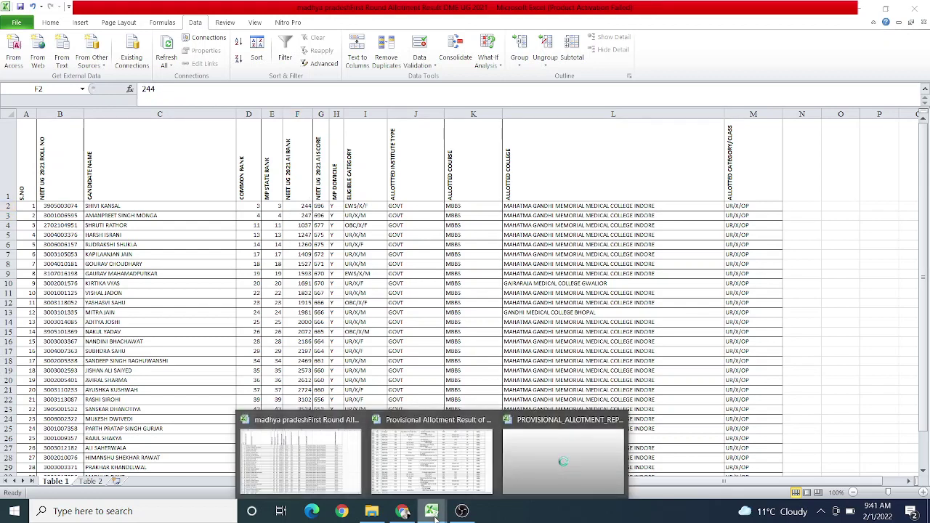
left_click(424, 448)
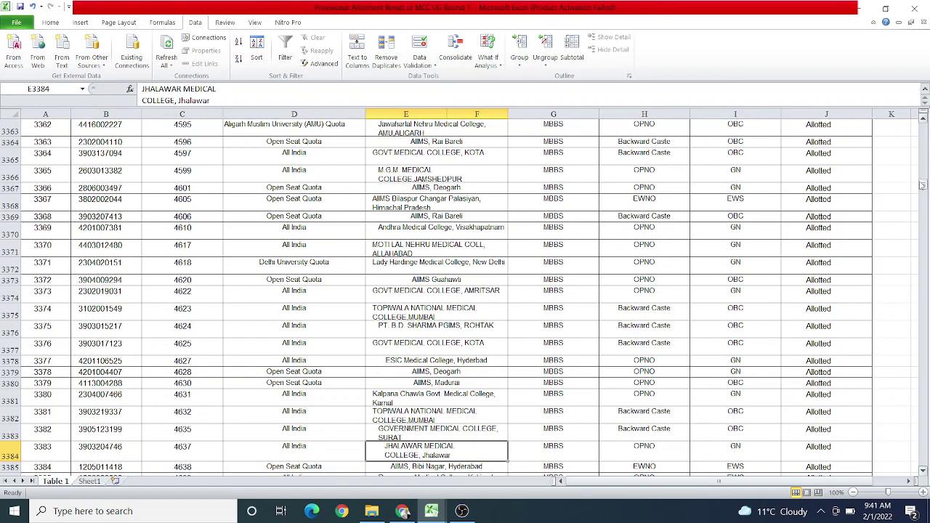
left_click(925, 149)
left_click(925, 149)
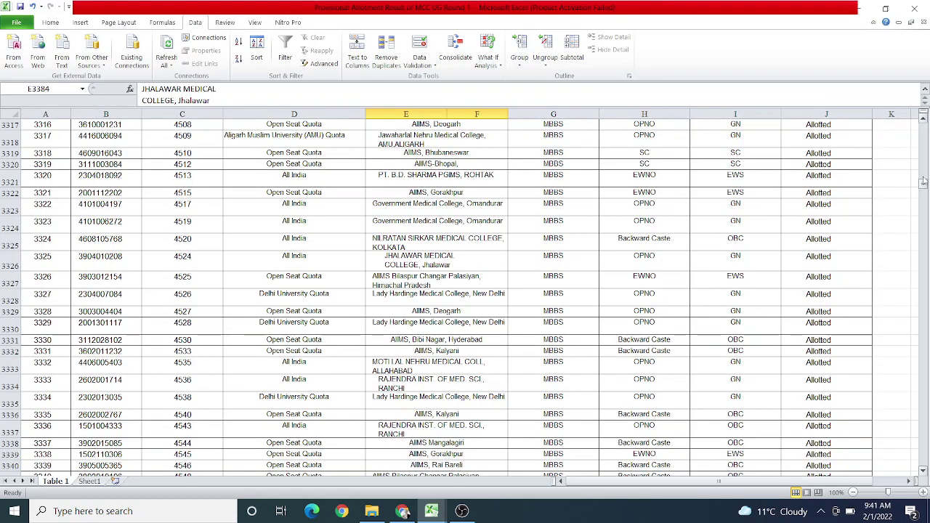
left_click_drag(924, 186, 924, 133)
left_click(223, 173)
Review the MCC allotments upward through row 263 to around row 246, following the quota column.
key("Up")
key("Up")
key("Up")
key("Up")
key("Up")
key("Up")
key("Up")
key("Up")
key("Up")
key("Up")
key("Up")
key("Up")
key("Up")
key("Up")
key("Up")
key("Up")
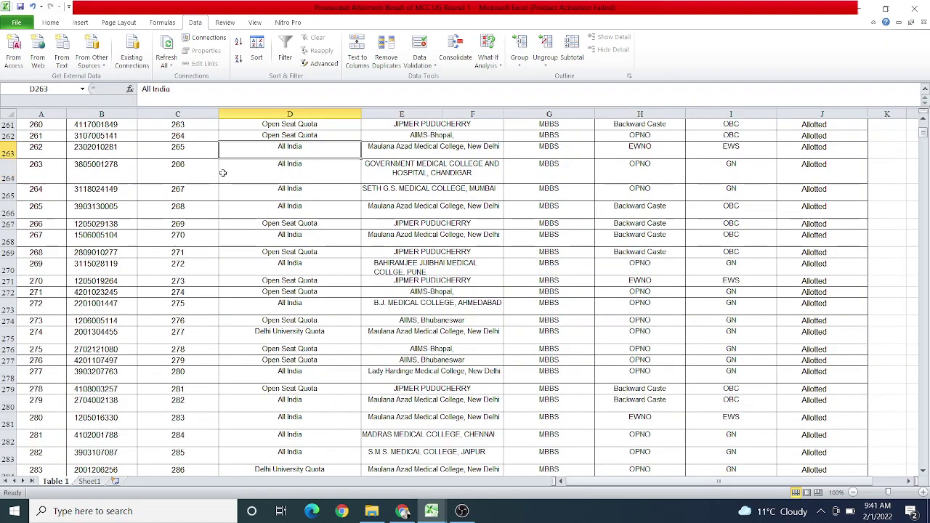
key("Up")
key("Up")
Compare the MCC quotas and institutes around rows 249 to 252, ending on the quota cell D252.
key("Down")
key("Down")
key("Down")
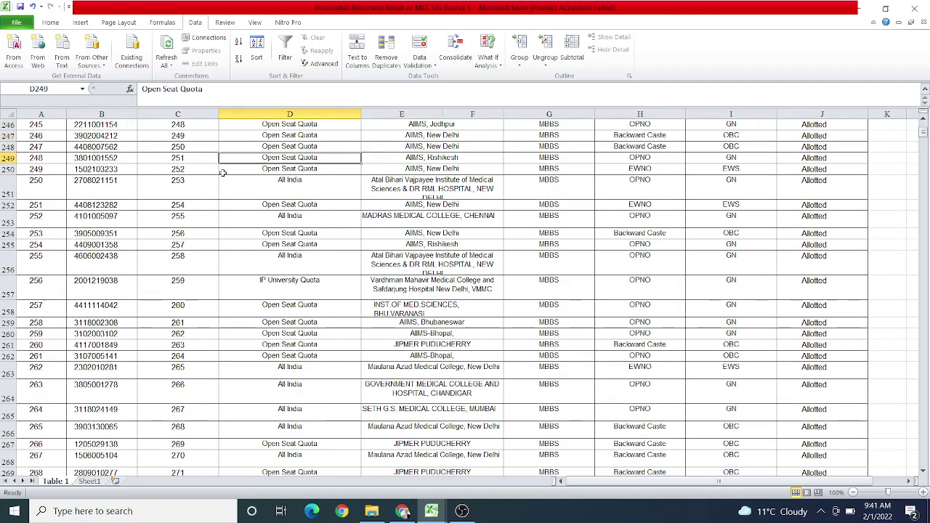
key("Down")
key("Up")
key("Up")
key("Up")
key("Down")
key("Down")
key("Down")
key("Down")
key("Down")
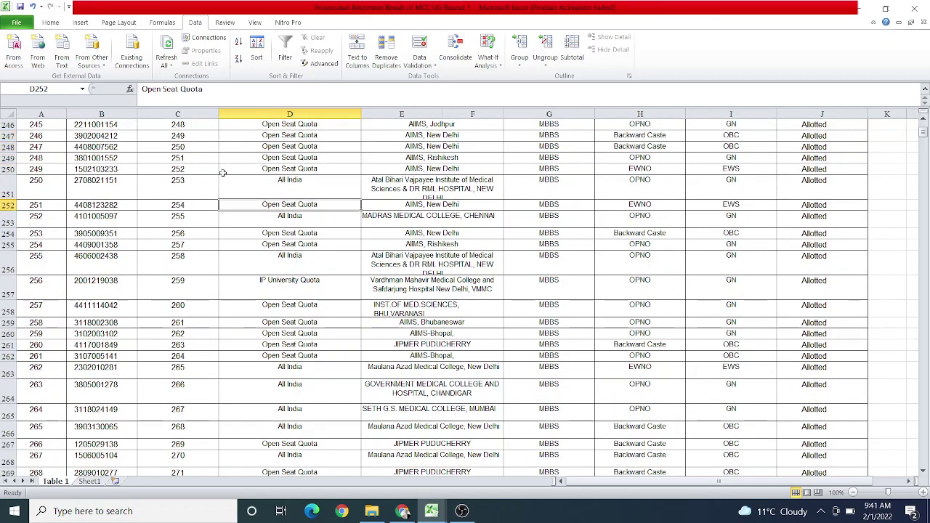
Check row 252 across from its quota to the category in column I, ending on H252.
key("Right")
key("Right")
key("Right")
key("Right")
key("Right")
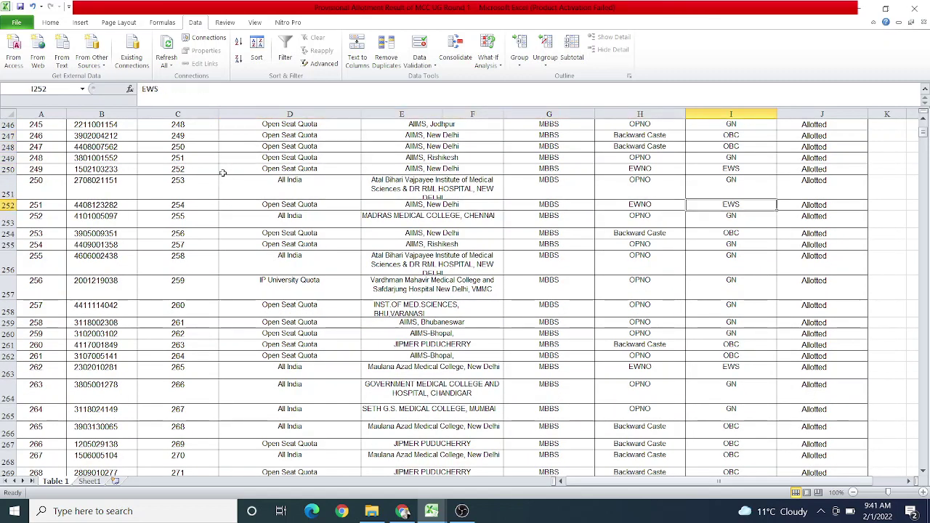
key("Left")
Return to the Madhya Pradesh workbook and check the first candidate's AI score and AI rank in row 2.
left_click(431, 513)
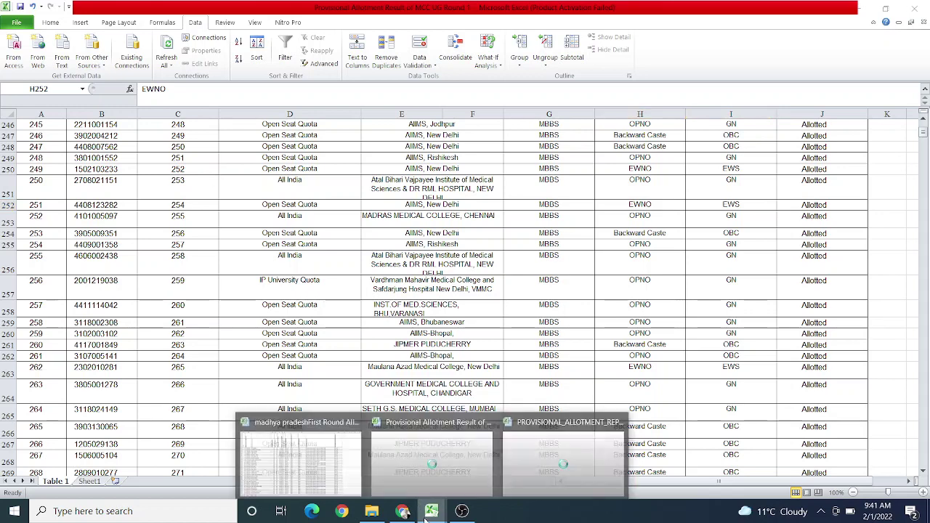
left_click(318, 473)
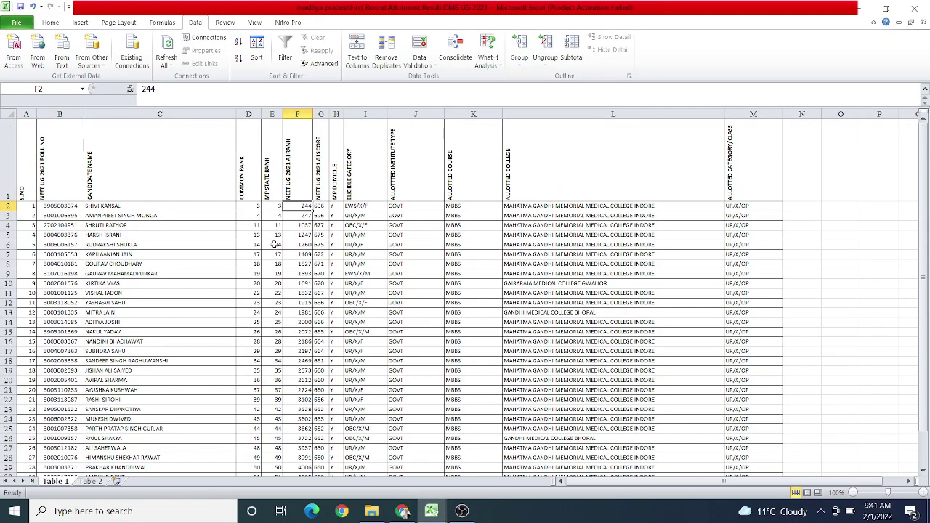
left_click(328, 206)
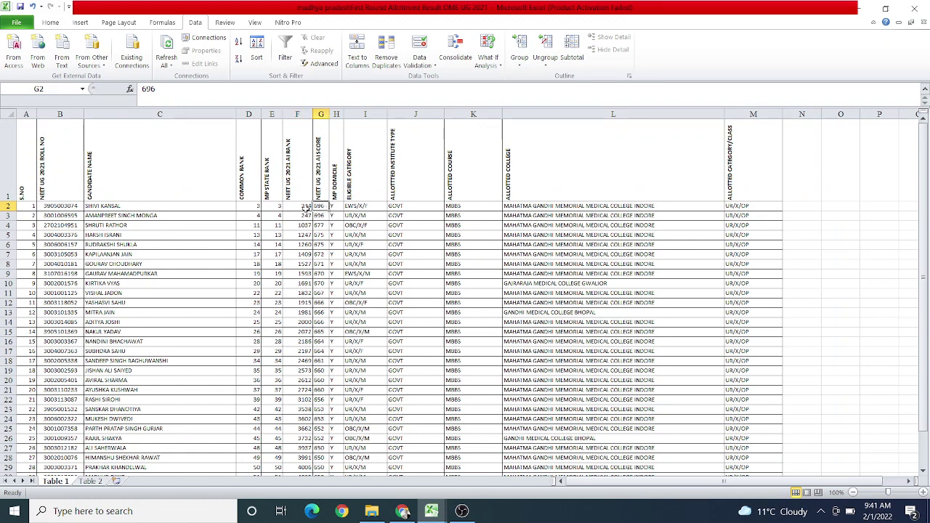
left_click(306, 209)
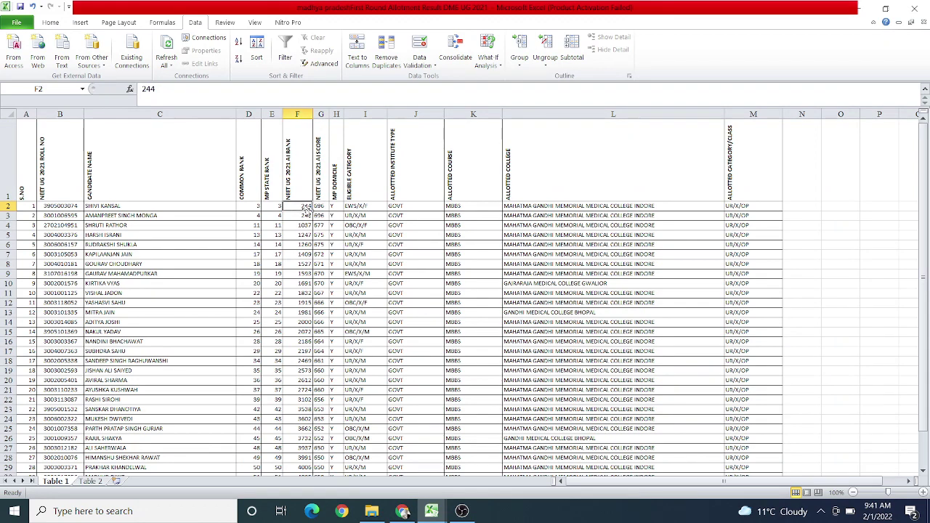
Check the first candidate's details across row 2 from the AI rank to the allotted college.
key("Right")
key("Right")
key("Right")
key("Right")
key("Right")
key("Right")
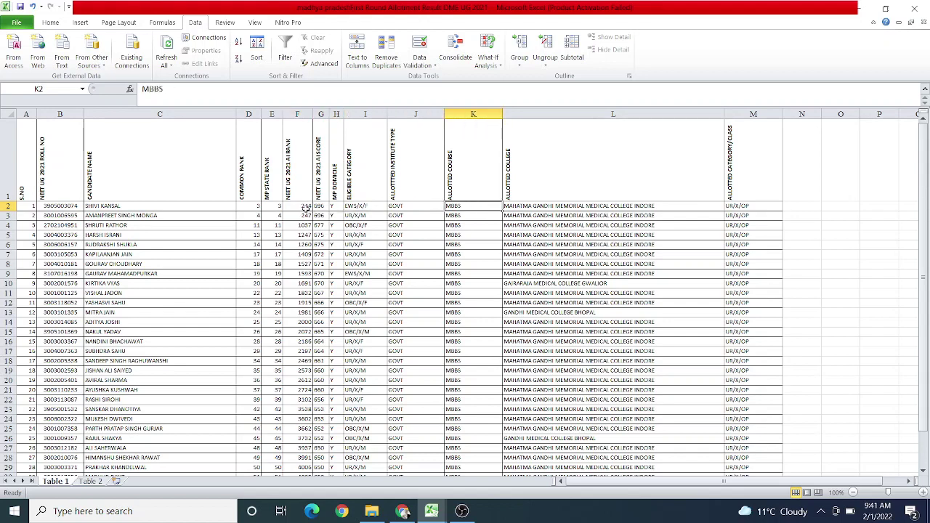
Review the Madhya Pradesh Allotted College column from row 2 down to row 27.
key("Down")
key("Down")
key("Down")
key("Down")
key("Down")
key("Down")
key("Down")
key("Down")
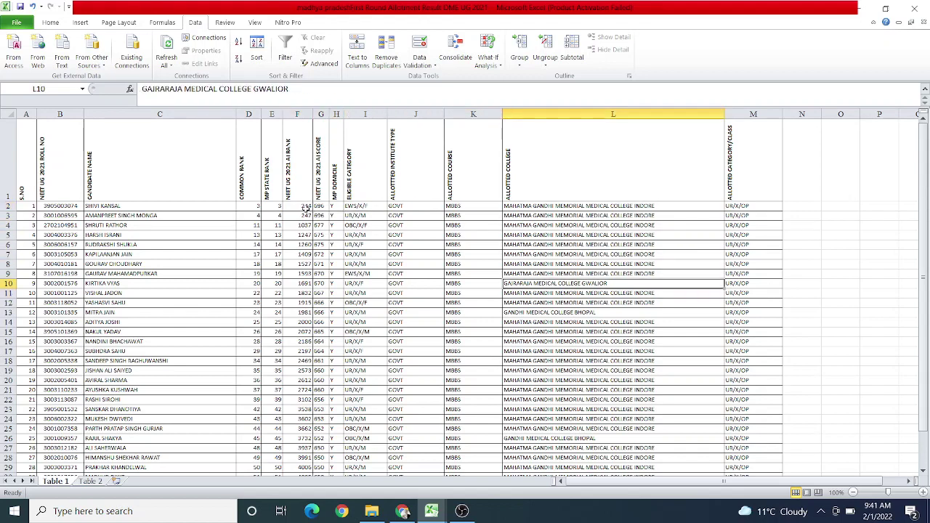
key("Down")
key("Down")
key("Down")
key("Down")
key("Down")
key("Down")
key("Down")
key("Down")
key("Down")
key("Down")
key("Down")
key("Down")
key("Down")
key("Down")
key("Down")
key("Down")
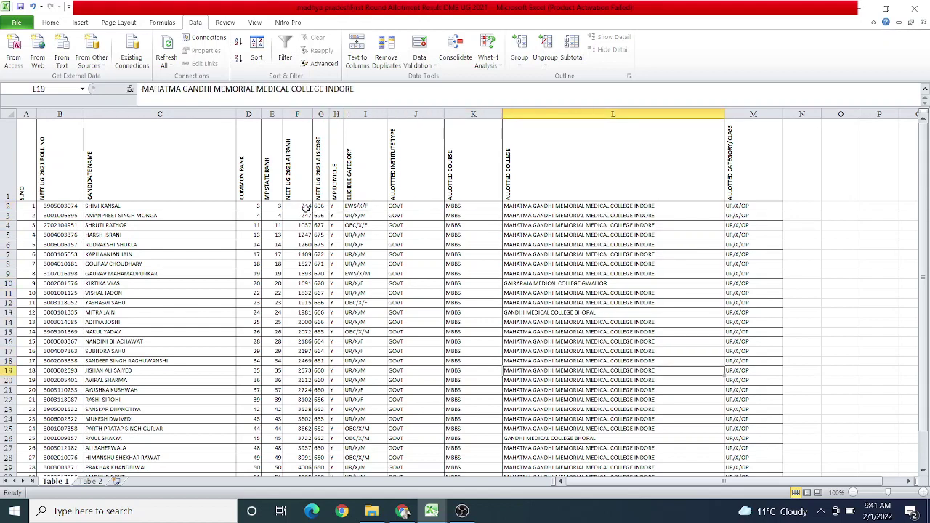
key("Down")
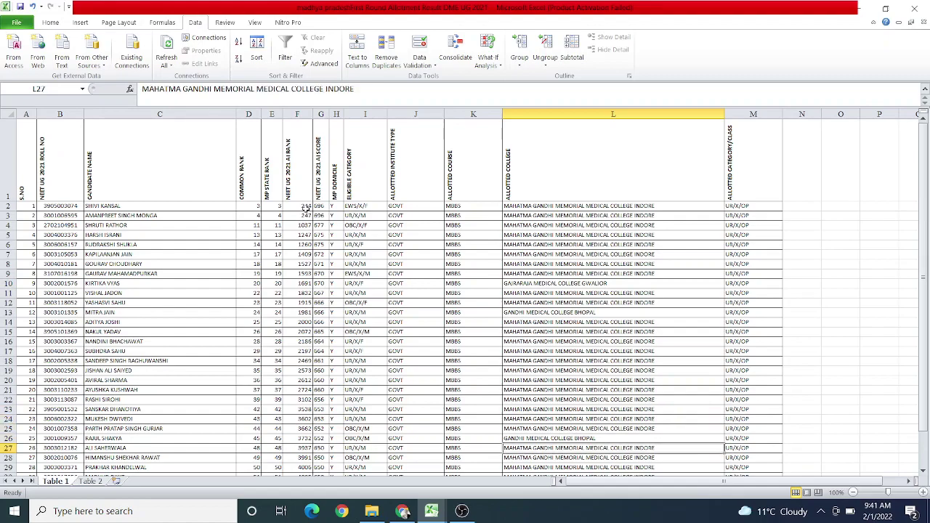
Review the remaining Table 1 allotted colleges below row 27, going past the last candidate in row 40.
key("Down")
key("Down")
key("Down")
key("Down")
key("Down")
key("Down")
key("Down")
key("Down")
key("Down")
key("Down")
key("Down")
key("Down")
key("Down")
key("Down")
key("Down")
key("Down")
key("Down")
key("Down")
key("Down")
key("Down")
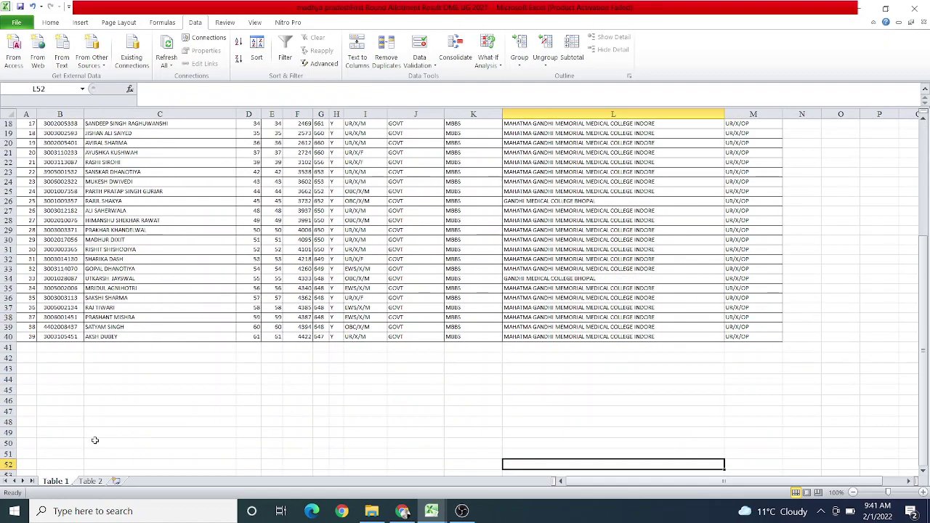
Switch to the Table 2 sheet and review the allotted colleges in column L from row 6 down to row 36.
left_click(92, 482)
left_click(574, 175)
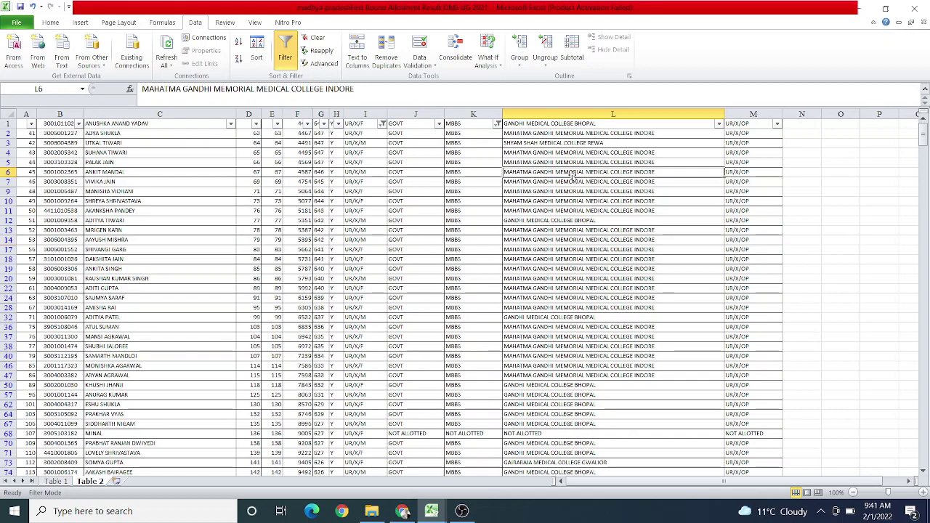
key("Down")
key("Down")
key("Down")
key("Down")
key("Down")
key("Down")
key("Down")
key("Down")
key("Down")
key("Down")
key("Down")
key("Down")
key("Down")
key("Down")
key("Down")
key("Down")
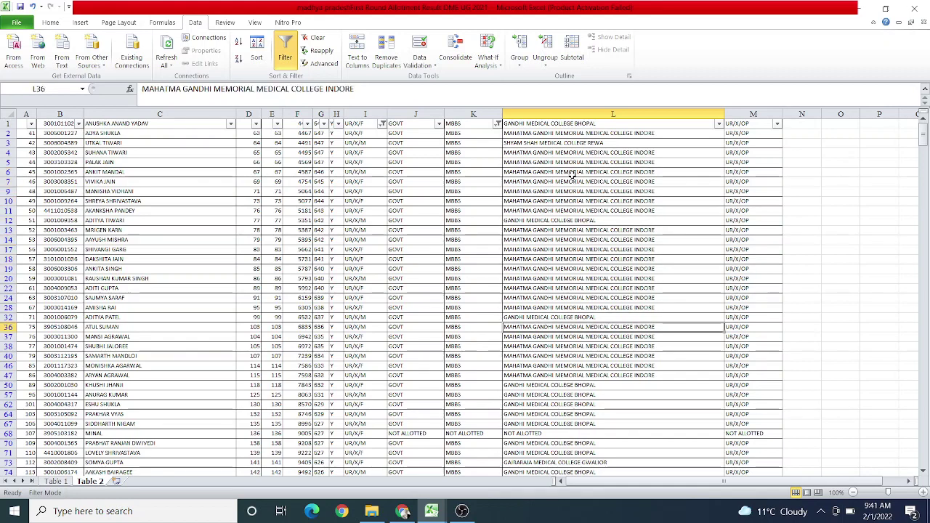
key("Up")
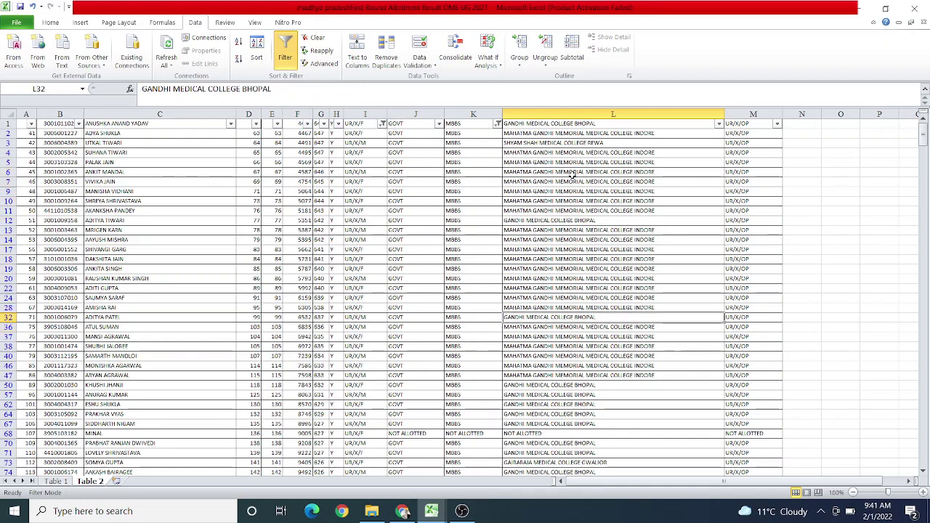
Show all eligible categories again in Table 2's category filter and check the allotted colleges in rows 9 and 5.
left_click(380, 124)
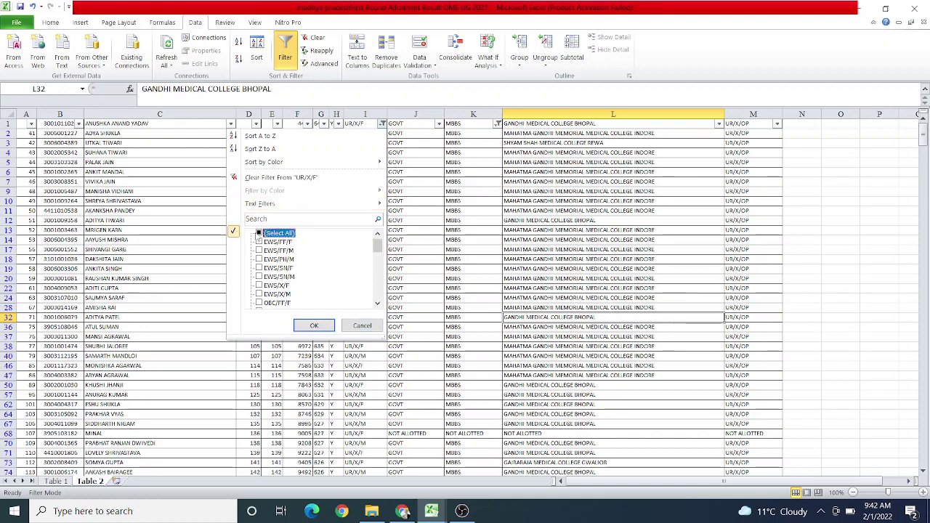
left_click(260, 233)
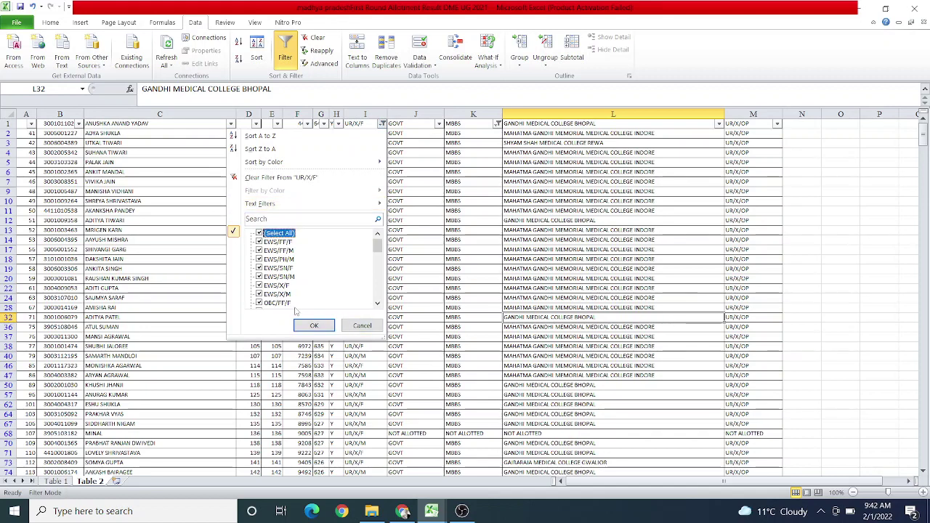
left_click(309, 325)
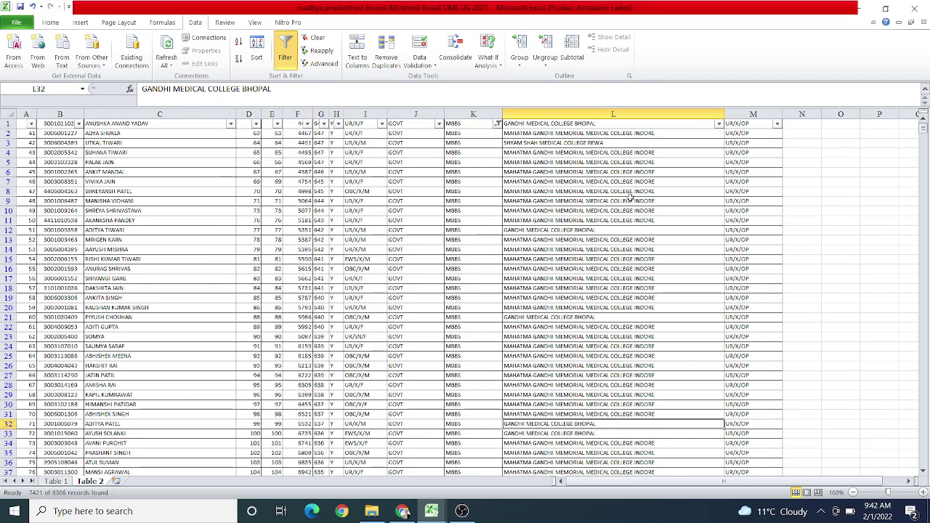
left_click(631, 199)
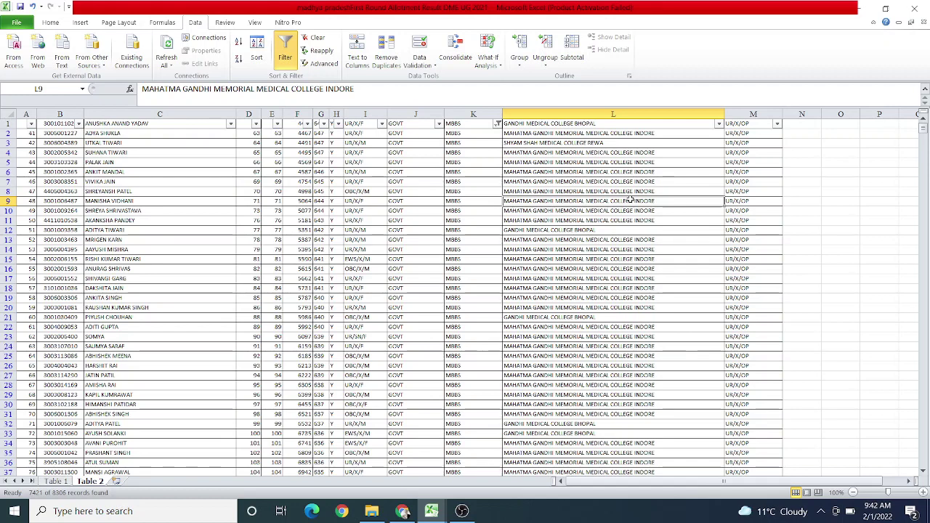
left_click(590, 162)
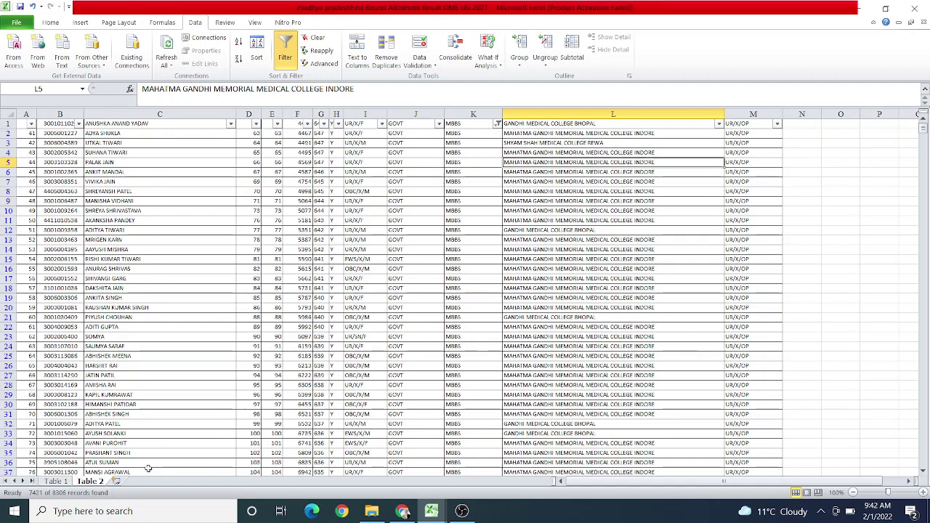
Return to the beginning of Table 1 and check the MP state rank in row 4.
left_click(60, 483)
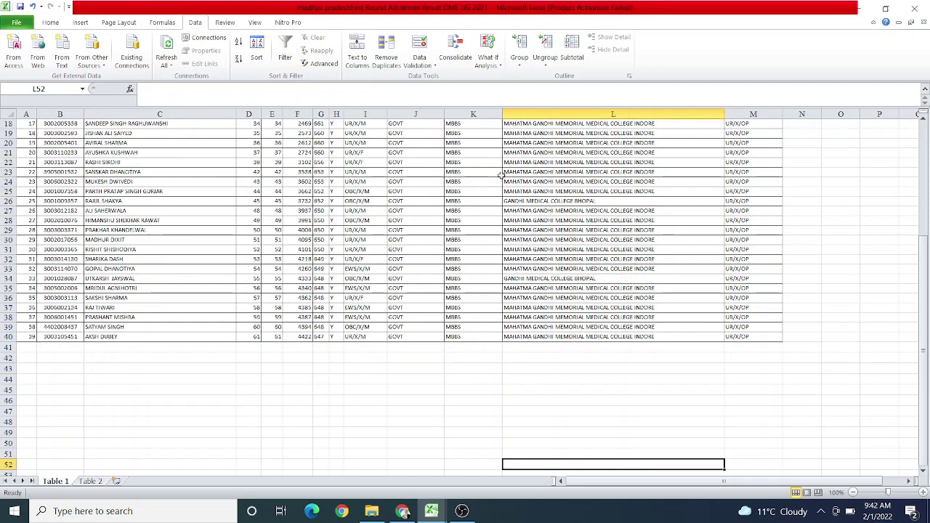
left_click(923, 137)
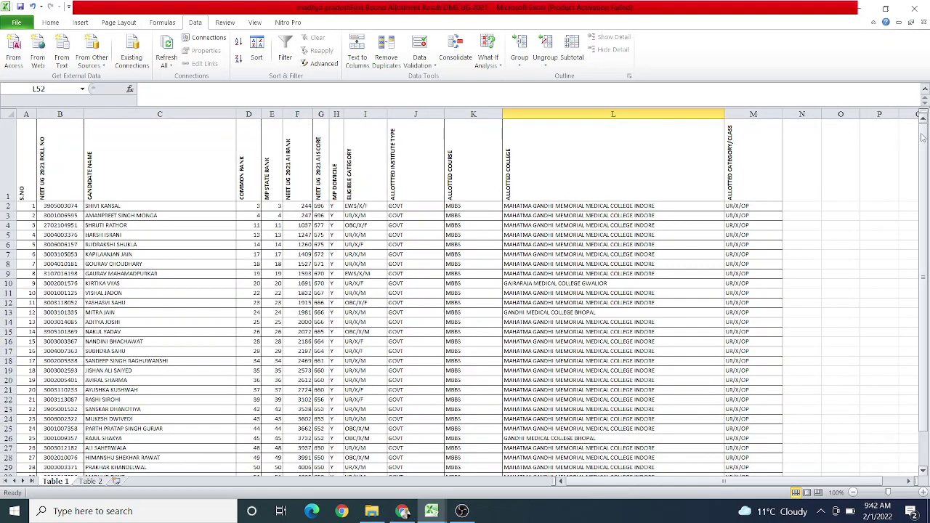
left_click(279, 227)
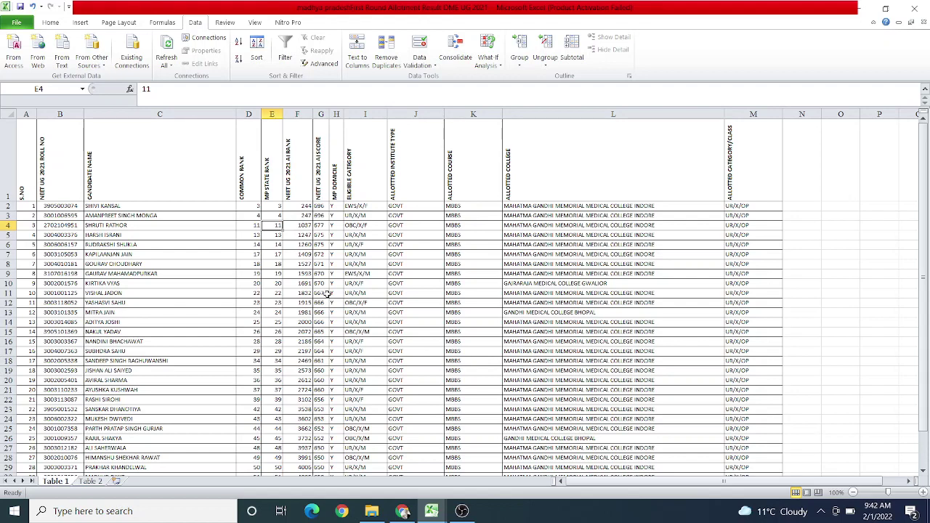
Check the allotted college in Table 2 row 1326, then the AI rank in Table 1 row 19.
left_click(88, 483)
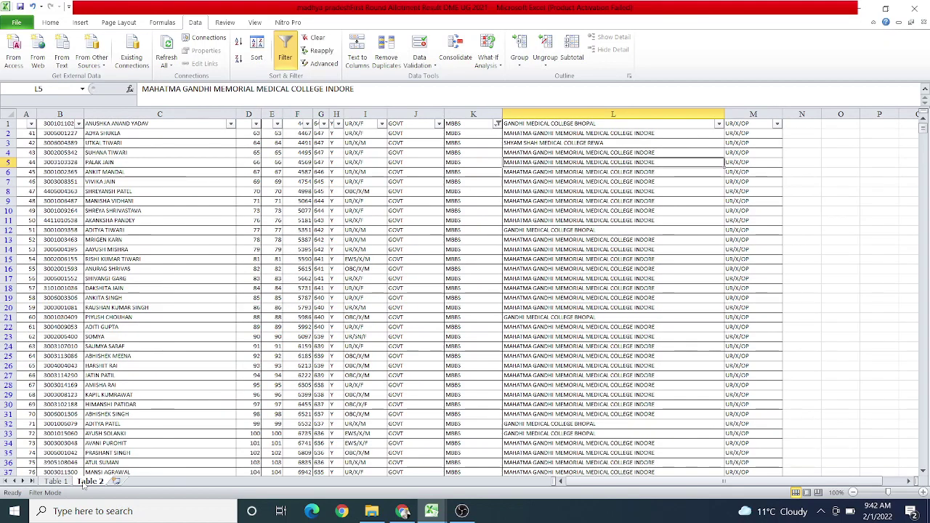
left_click(924, 339)
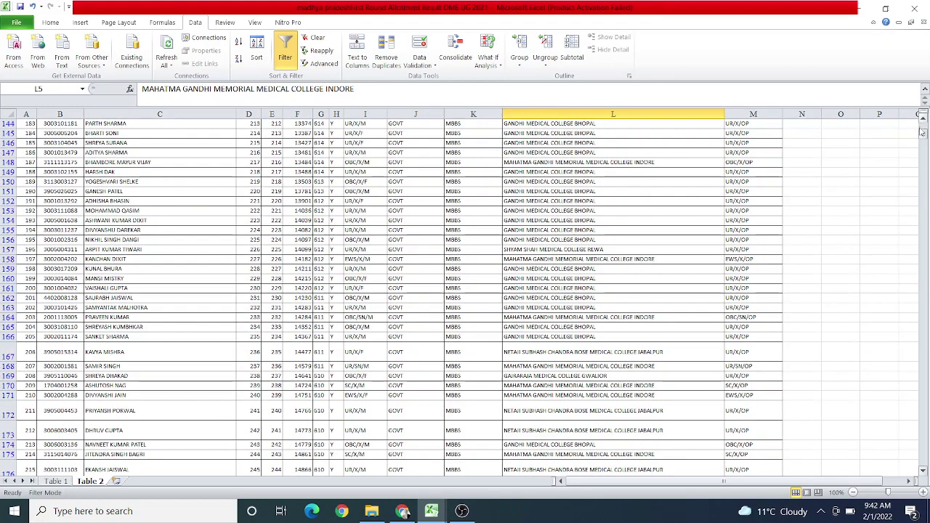
left_click_drag(925, 139, 924, 184)
left_click(643, 261)
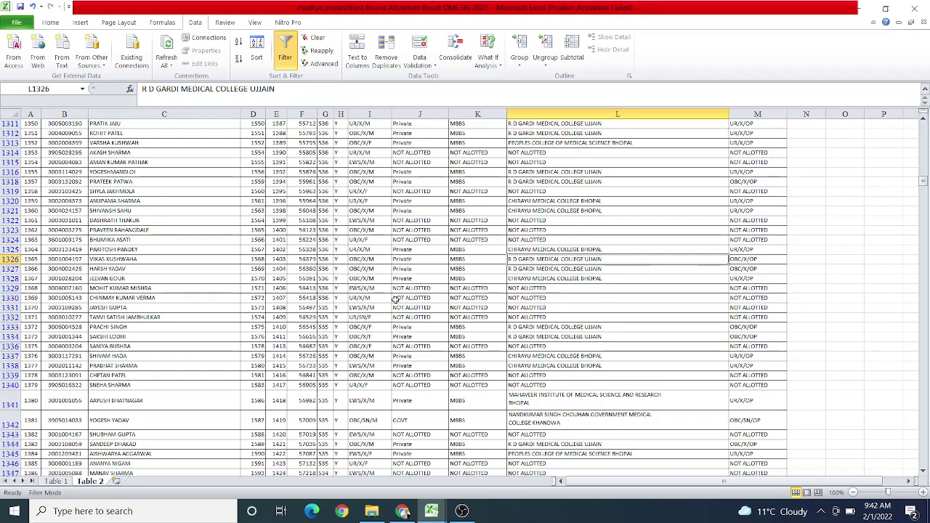
left_click(58, 482)
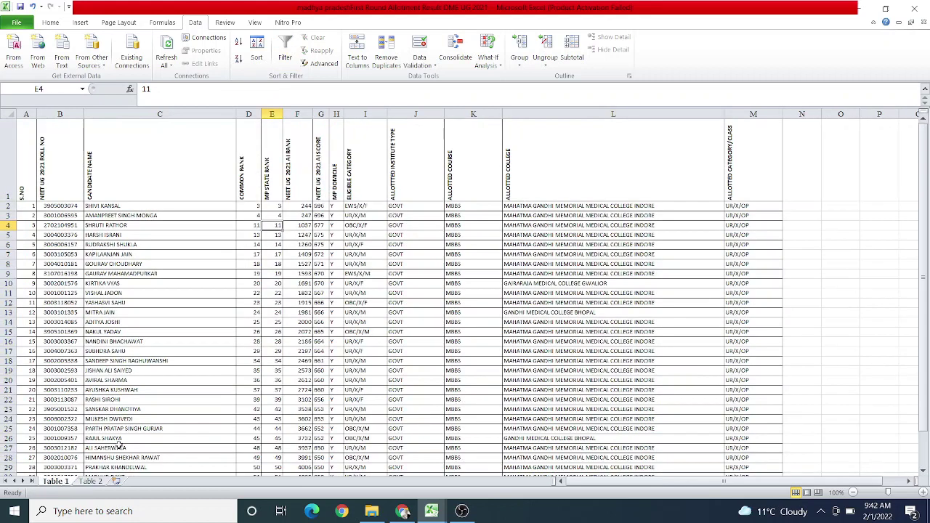
left_click(291, 370)
Switch to the Haryana provisional allotment workbook and go to the beginning of its candidate list.
mouse_move(432, 511)
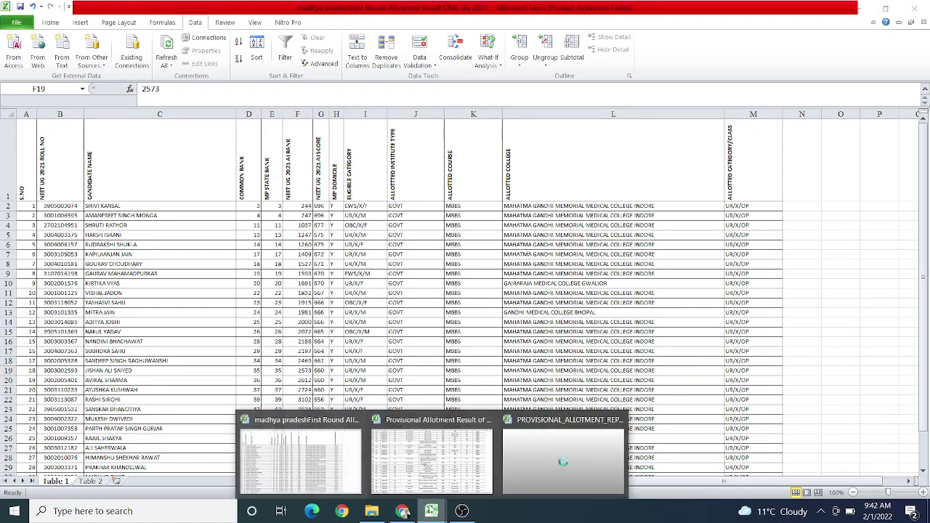
left_click(567, 436)
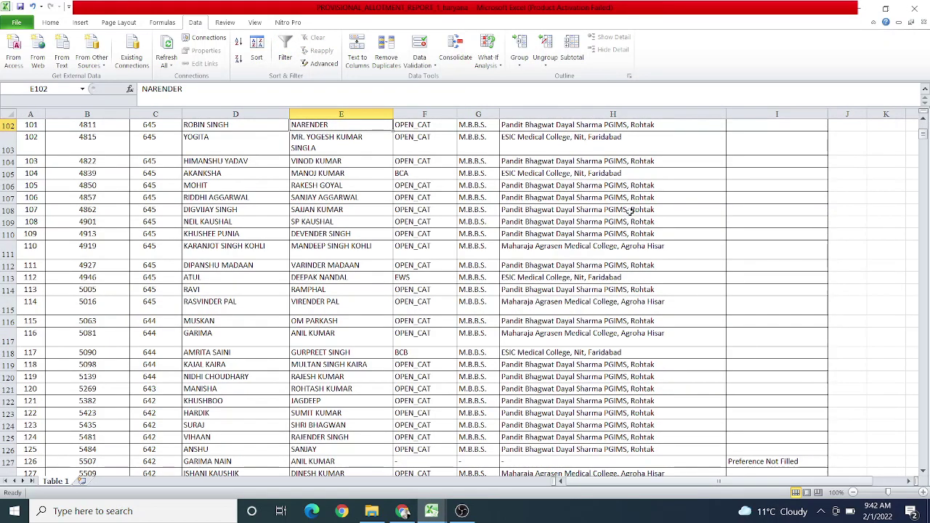
left_click_drag(923, 136, 923, 125)
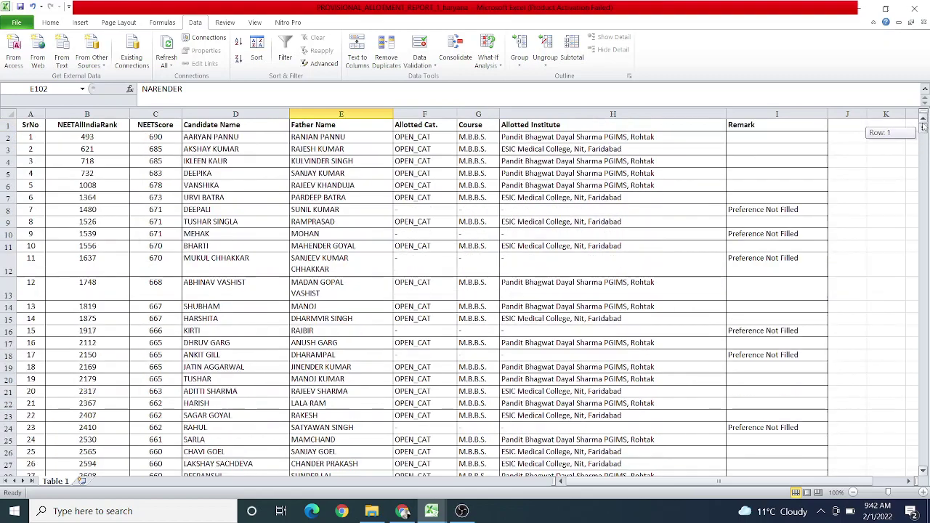
left_click(402, 262)
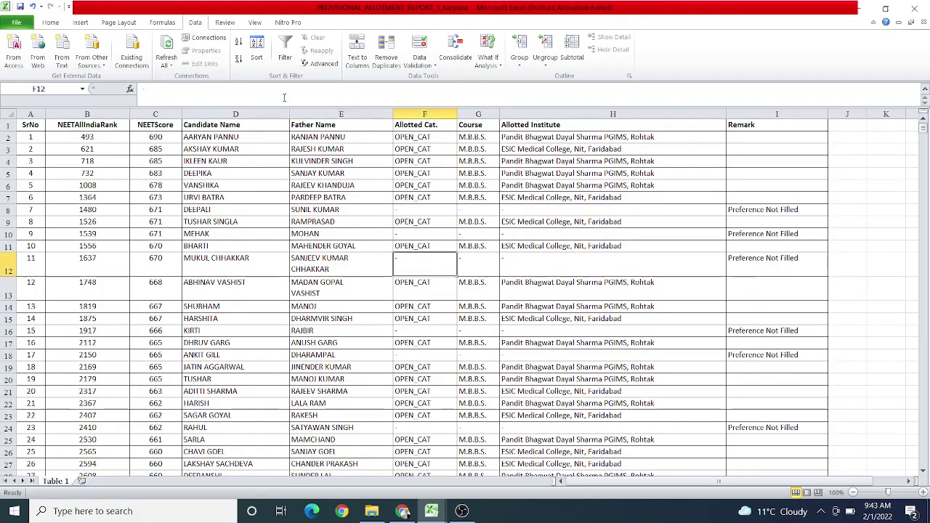
Turn on filtering for the Haryana table and show only M.B.B.S. in the Course column.
left_click(285, 52)
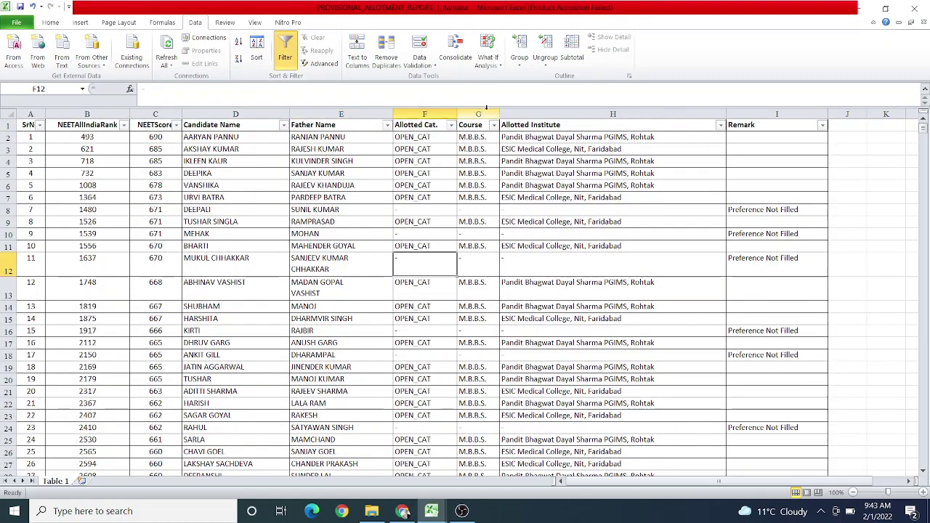
left_click(494, 125)
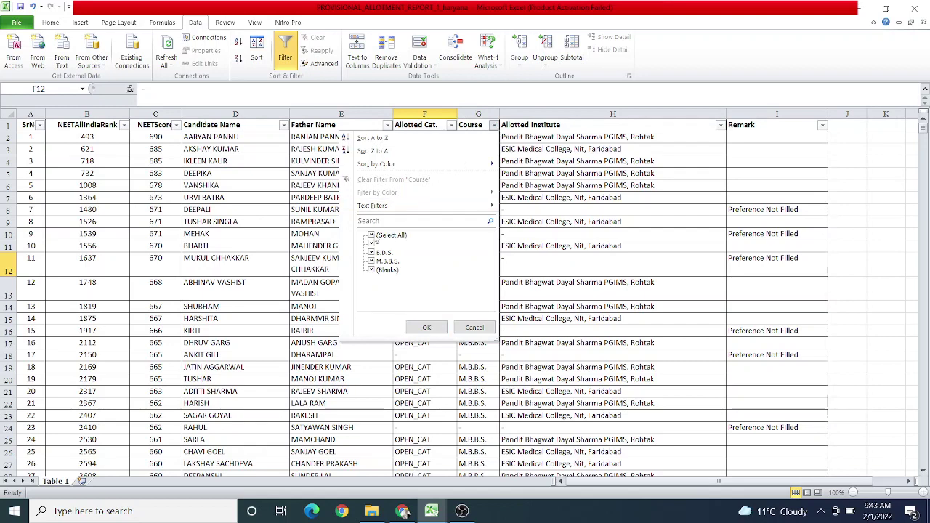
left_click(371, 235)
left_click(372, 261)
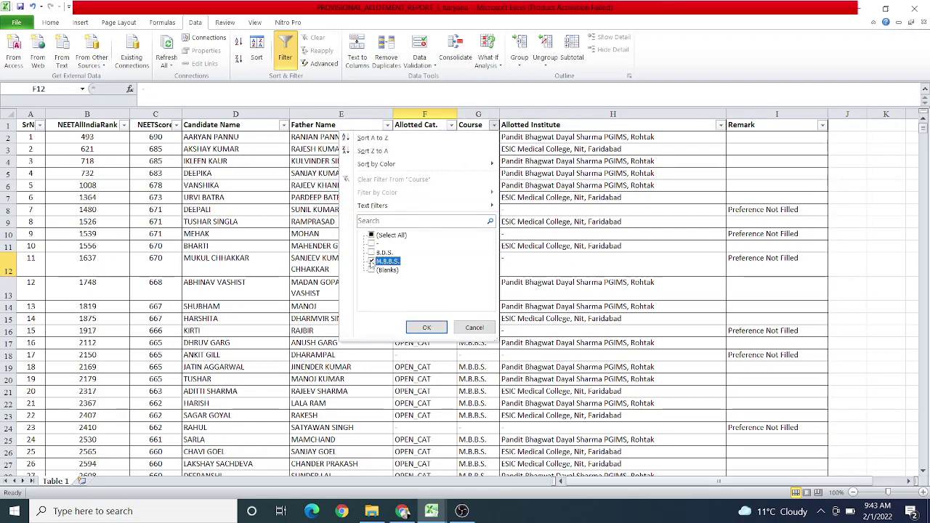
left_click(426, 327)
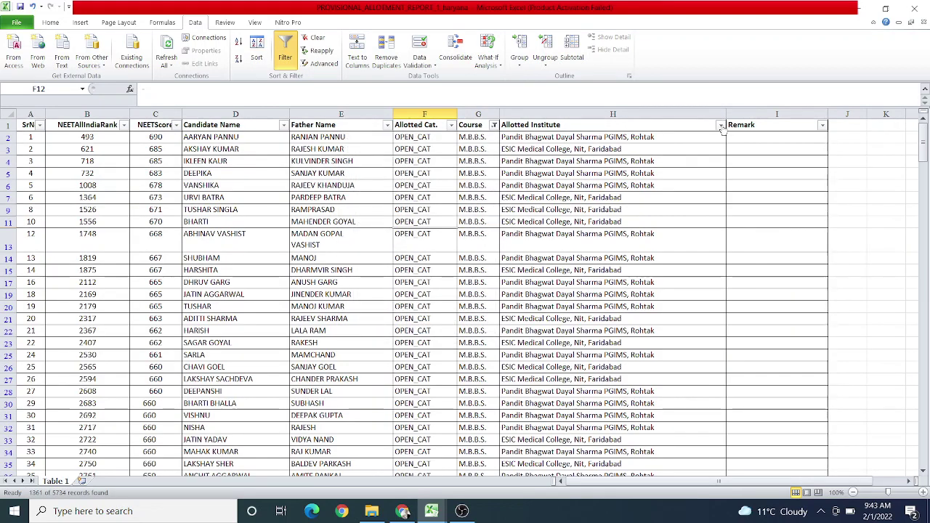
Filter the Allotted Institute column to show only SGT University Gurugram.
left_click(721, 125)
left_click(597, 236)
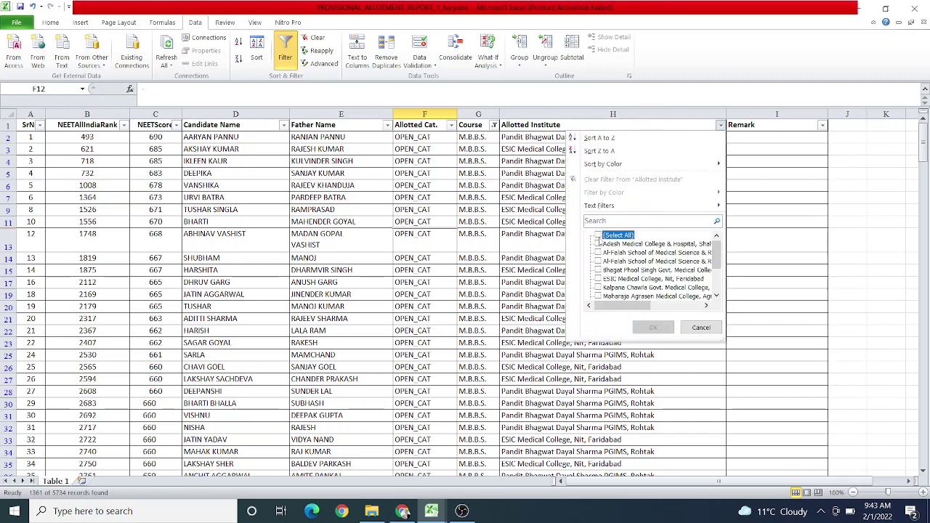
scroll(718, 283, "down", 3)
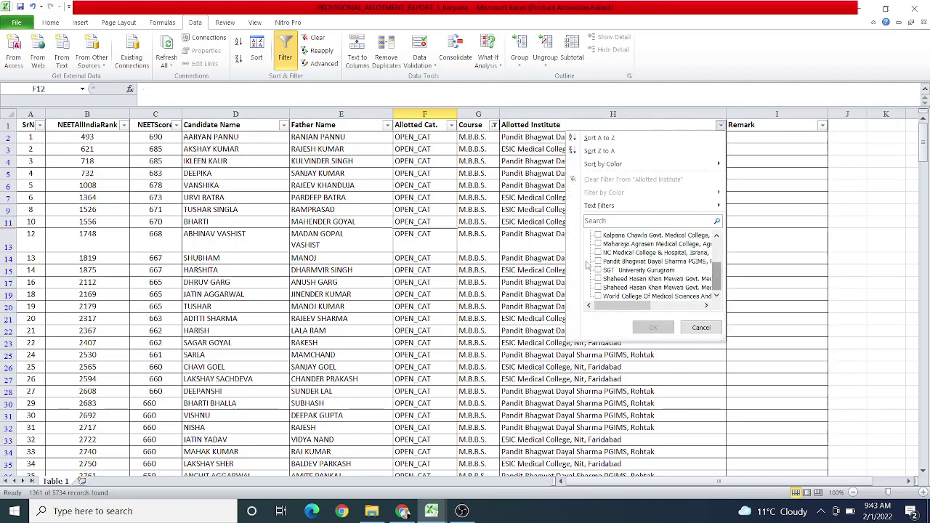
left_click(599, 269)
left_click(650, 328)
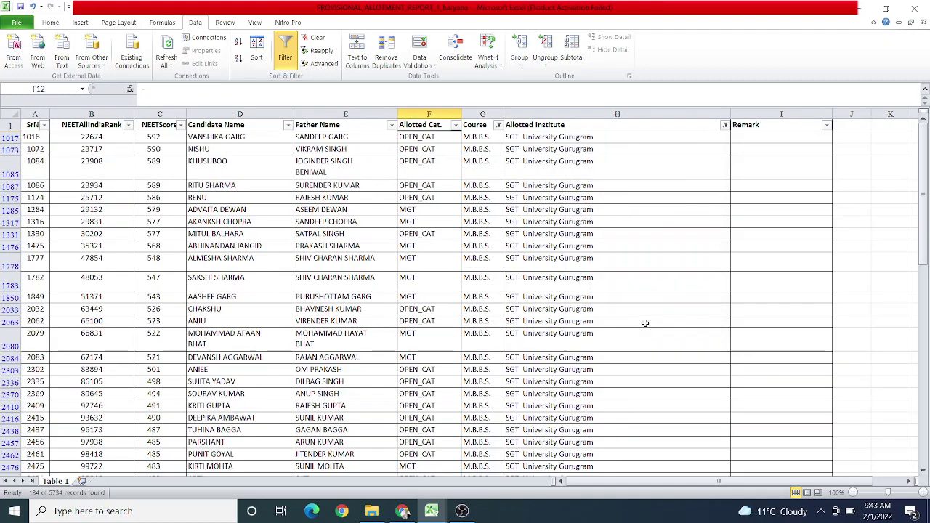
Review the SGT University Gurugram candidates and their allotted categories down past the last entry in row 3961.
left_click(923, 400)
scroll(923, 400, "down", 1)
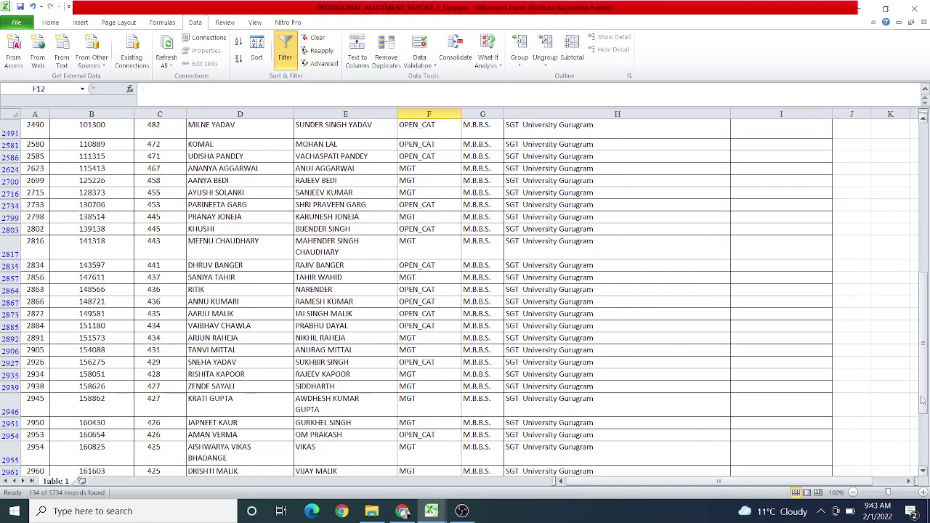
left_click(925, 455)
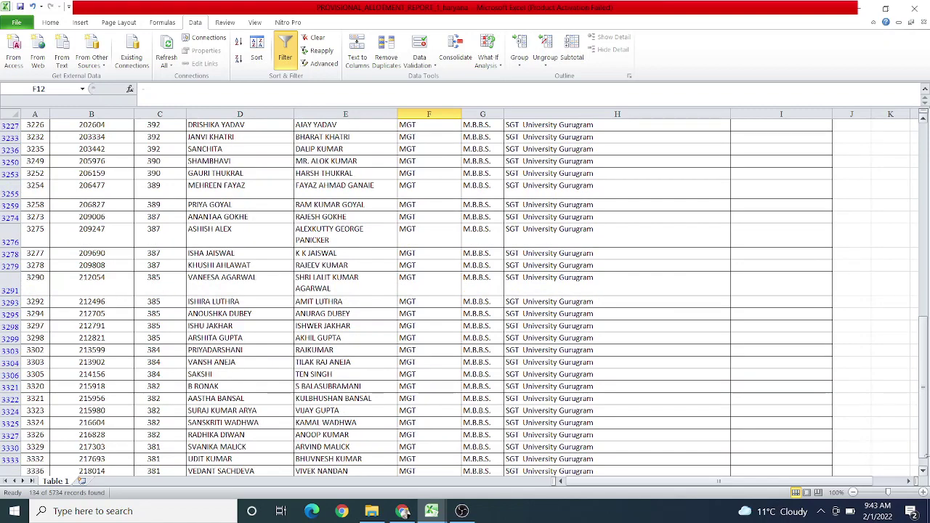
left_click(925, 455)
left_click(406, 404)
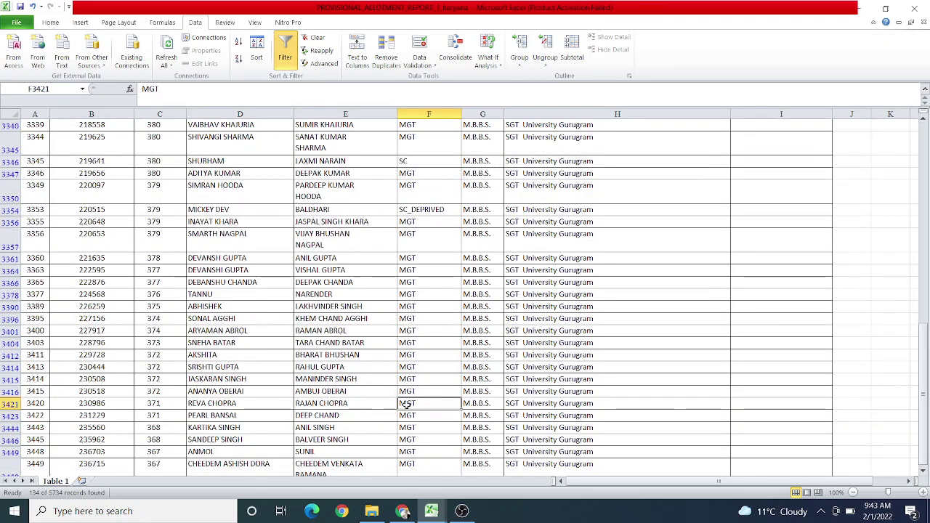
key("Down")
key("Down")
key("Down")
key("Down")
key("Down")
key("Down")
key("Down")
key("Down")
key("Down")
key("Down")
key("Down")
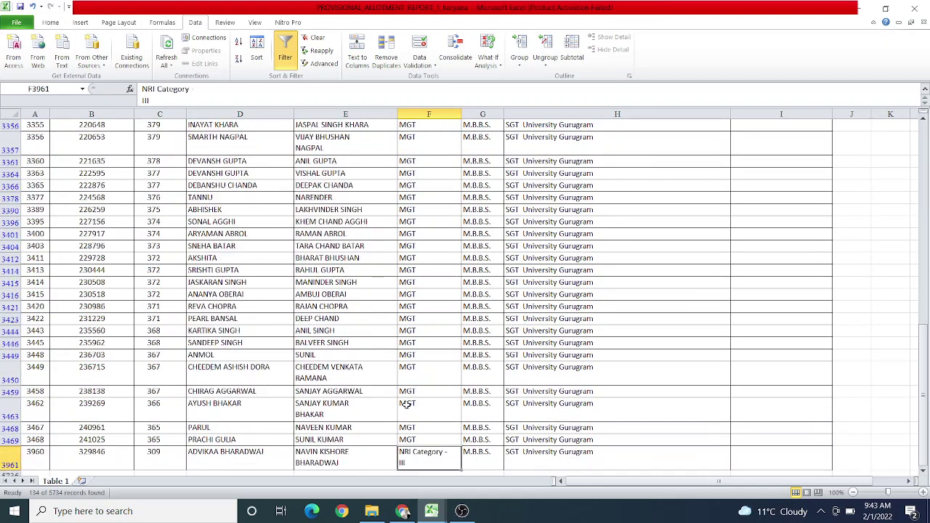
key("Down")
key("Down")
key("Down")
key("Down")
key("Down")
key("Down")
Go back to the last MGT candidates and check their allotted category and course around rows 3459 to 3469.
key("Up")
key("Up")
key("Up")
key("Up")
key("Up")
key("Up")
key("Up")
key("Up")
key("Up")
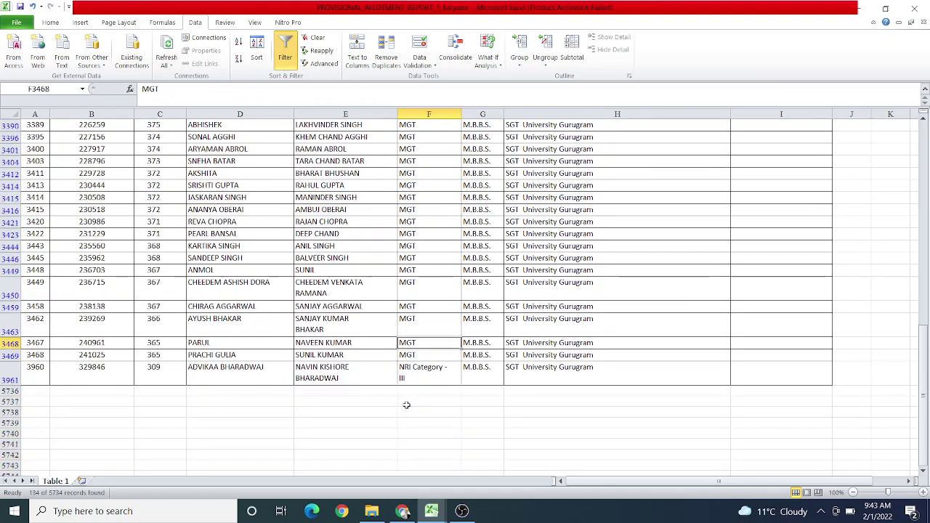
key("Down")
key("Up")
key("Right")
key("Up")
key("Up")
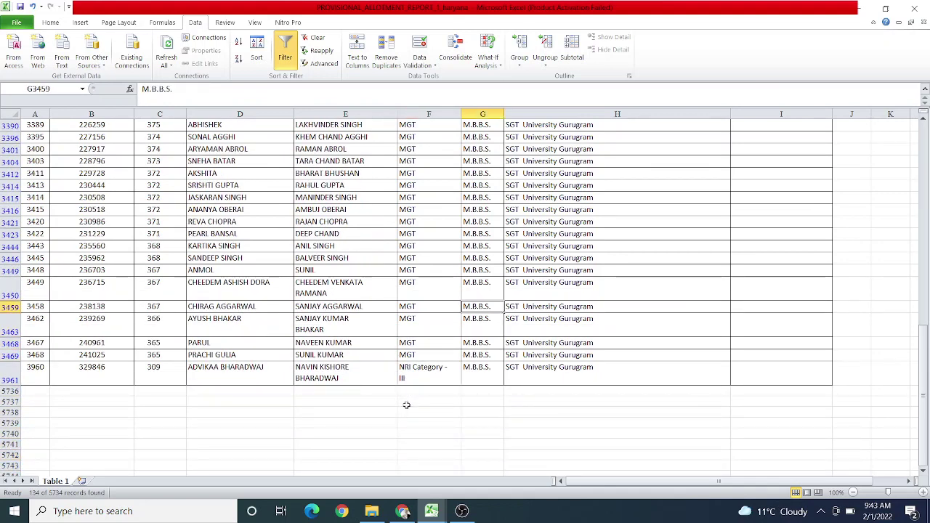
Review the Allotted Institute column upward from row 3459 to row 2927, then return to the beginning of the filtered list.
key("Right")
key("Up")
key("Up")
key("Up")
key("Up")
key("Up")
key("Up")
key("Up")
key("Up")
key("Up")
key("Up")
key("Up")
key("Up")
key("Up")
key("Up")
key("Up")
key("Up")
key("Up")
key("Up")
key("Up")
key("Up")
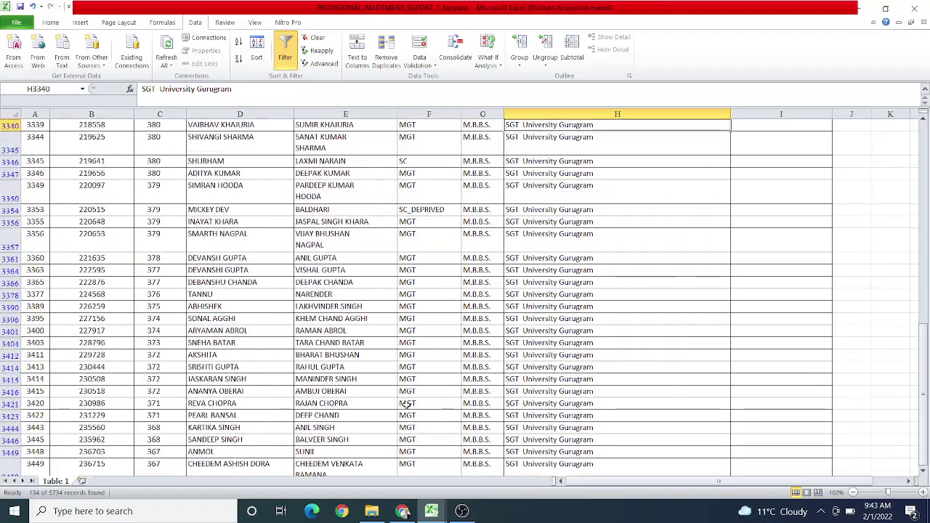
key("Up")
key("Up")
key("Up")
key("Up")
key("Up")
key("Up")
key("Up")
key("Up")
key("Up")
key("Up")
key("Up")
key("Up")
key("Up")
key("Up")
key("Up")
key("Up")
key("Up")
key("Up")
key("Up")
key("Up")
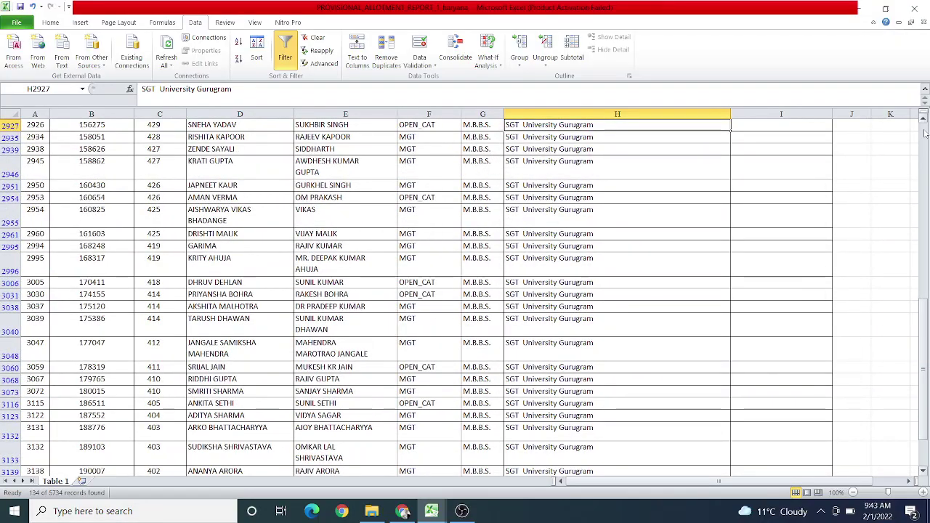
left_click_drag(925, 133, 924, 121)
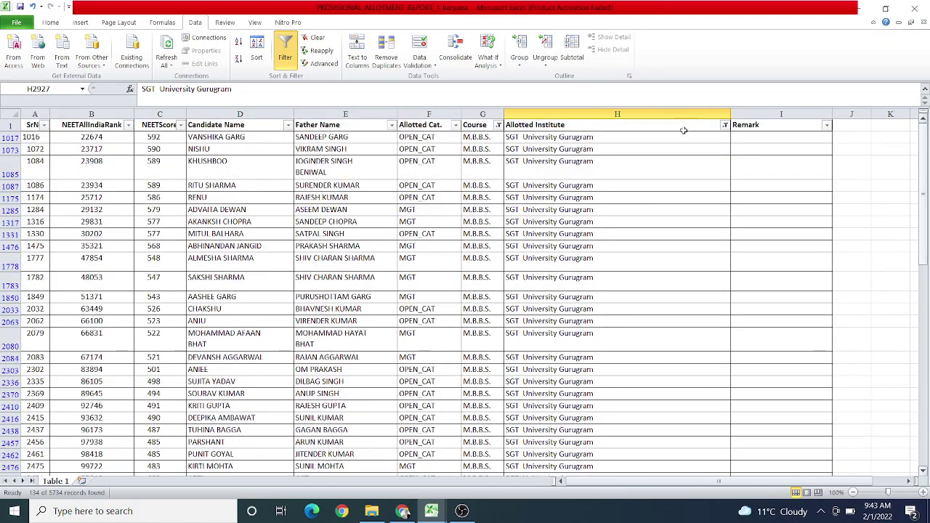
Change the Allotted Institute filter from SGT University Gurugram to only NC Medical College & Hospital, Israna, Panipat.
left_click(725, 125)
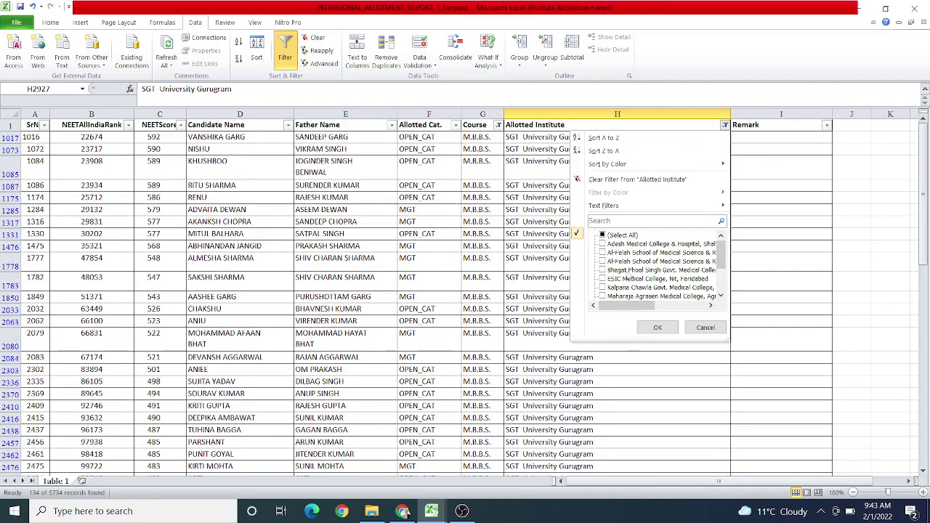
left_click(721, 285)
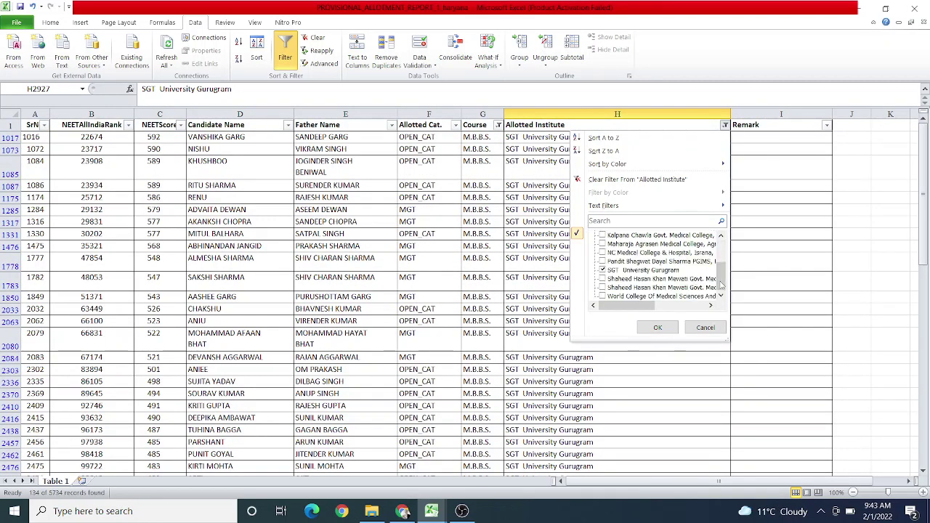
left_click(603, 269)
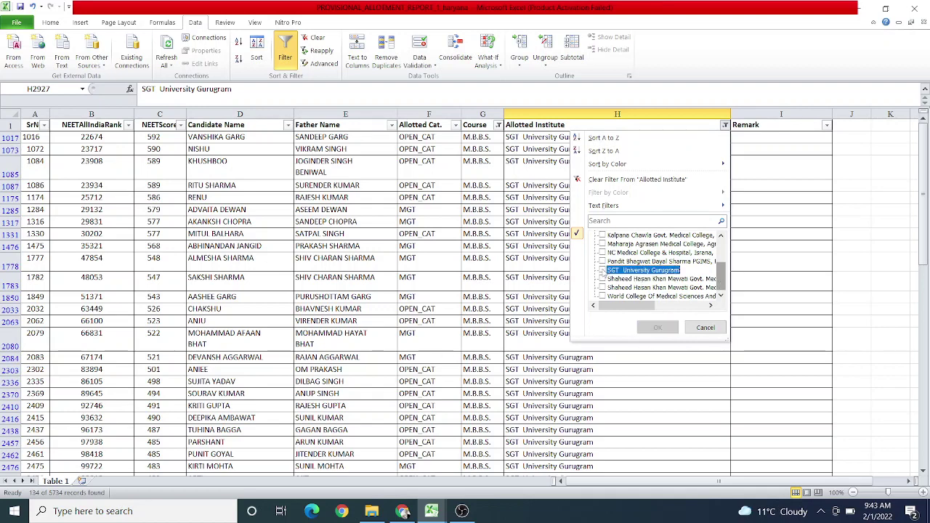
left_click(602, 252)
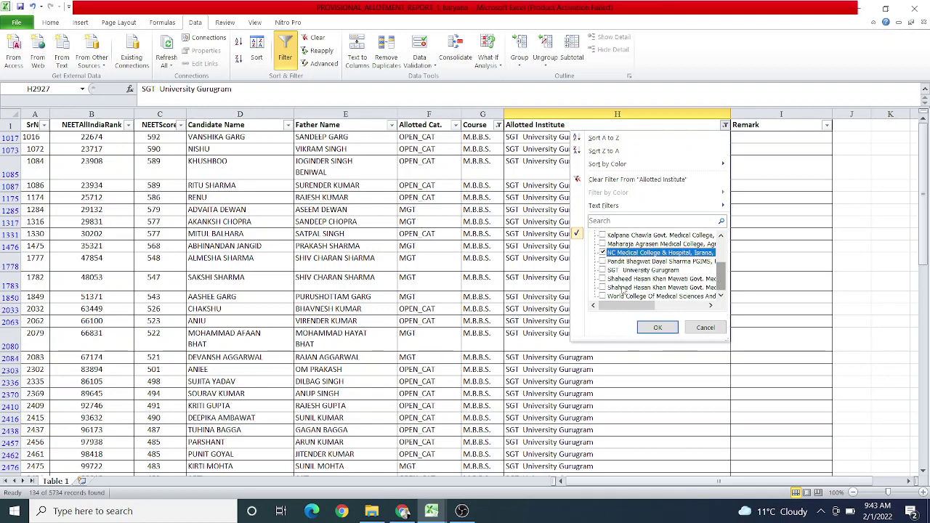
left_click(658, 328)
Review the NC Medical College & Hospital candidates and their allotted categories through the last entry in row 5429, then return to the beginning.
left_click(922, 440)
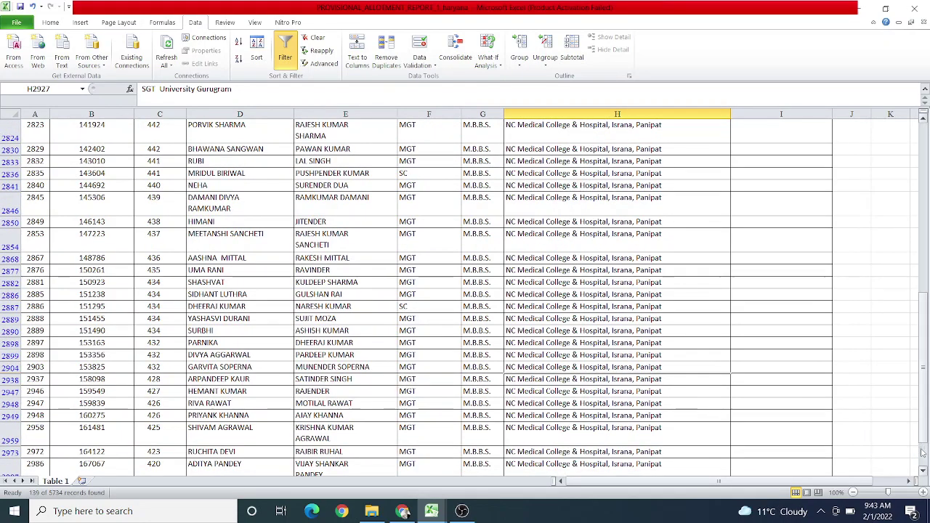
left_click(923, 455)
left_click(923, 455)
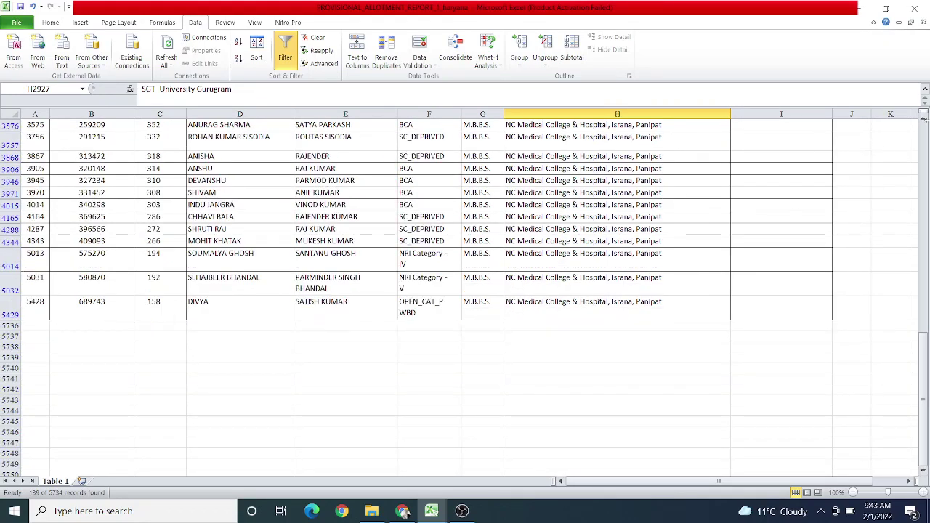
left_click(924, 127)
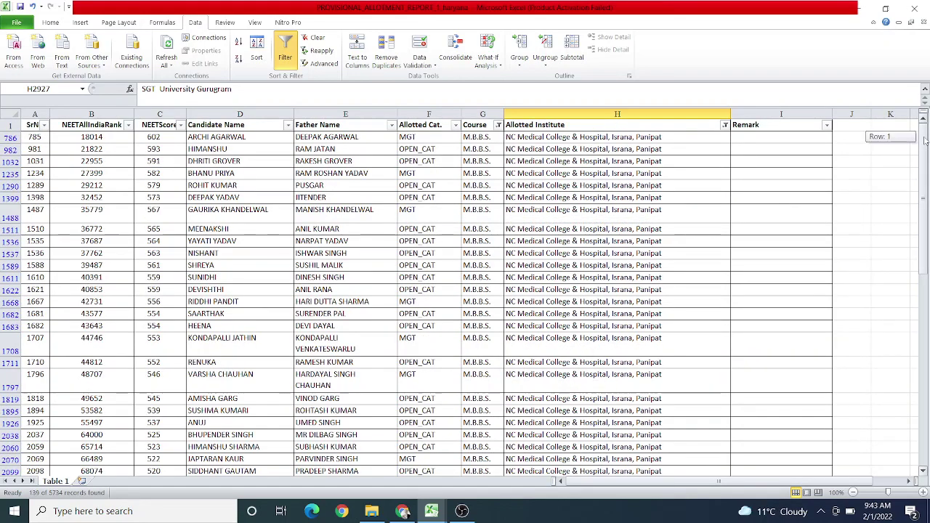
Remove all filters from the Haryana allotment list and switch to the MCC UG Round 1 provisional allotment workbook.
left_click(298, 265)
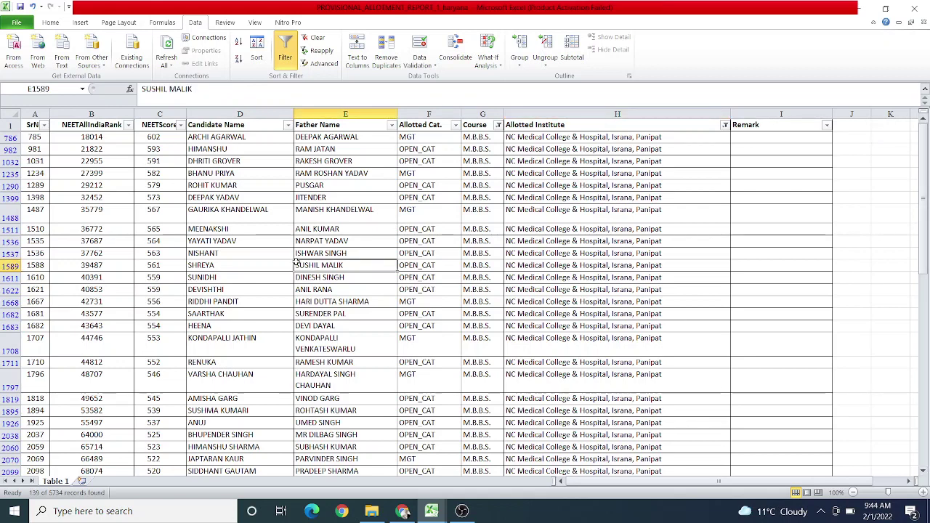
left_click(284, 55)
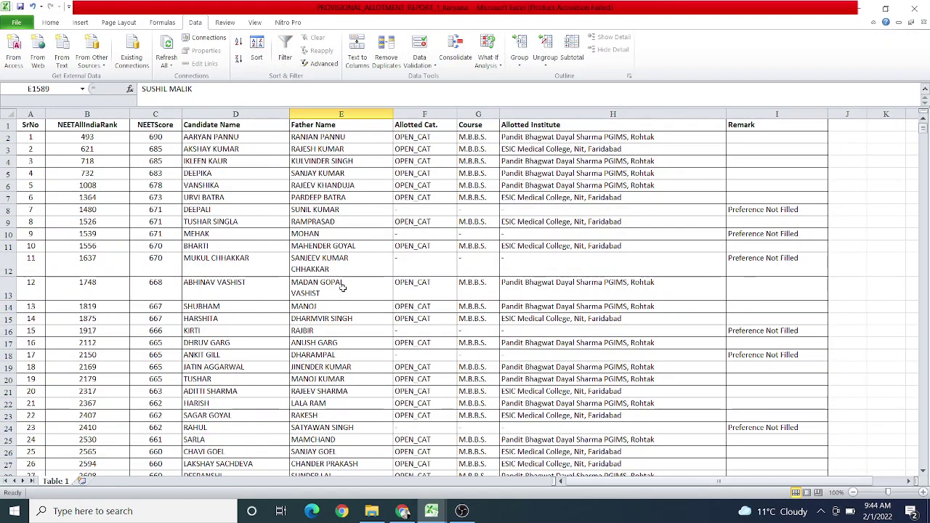
left_click(431, 511)
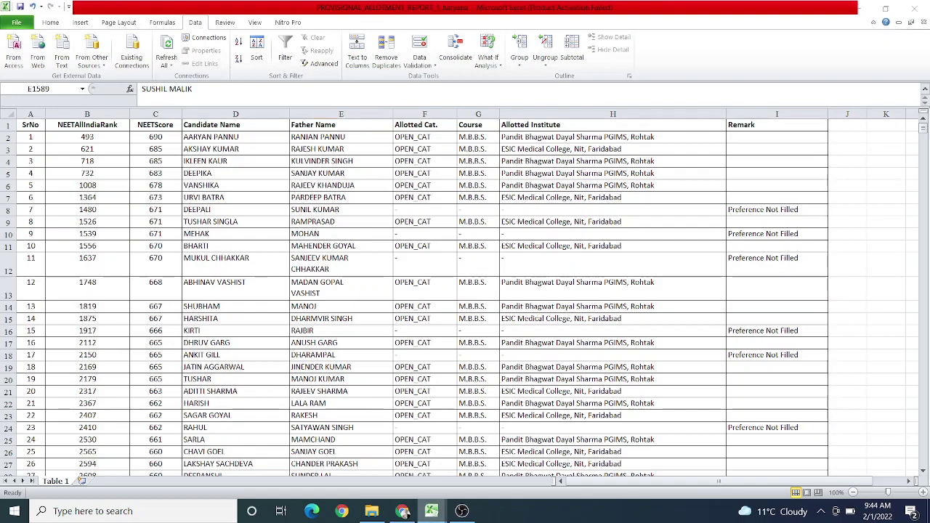
left_click(425, 483)
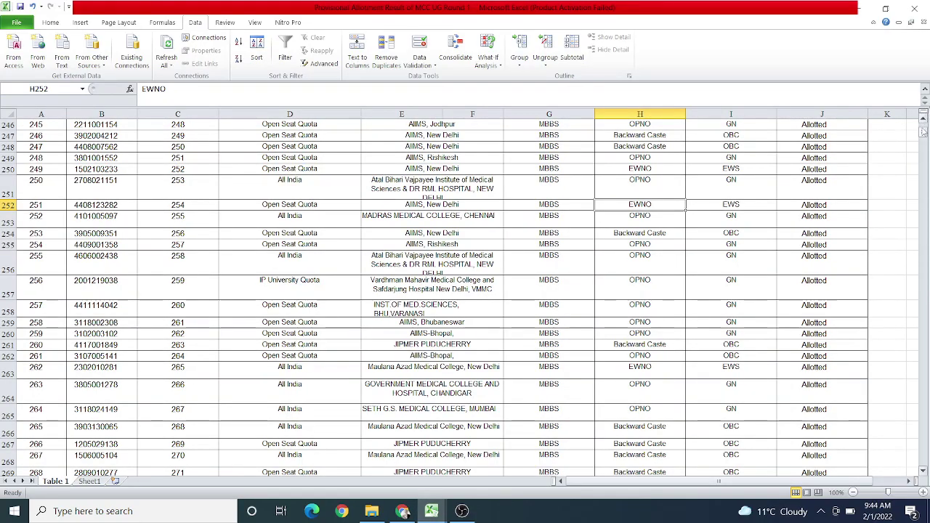
Review the MCC allotted quotas and institutes upward from around row 252 to row 135.
scroll(924, 122, "up", 8)
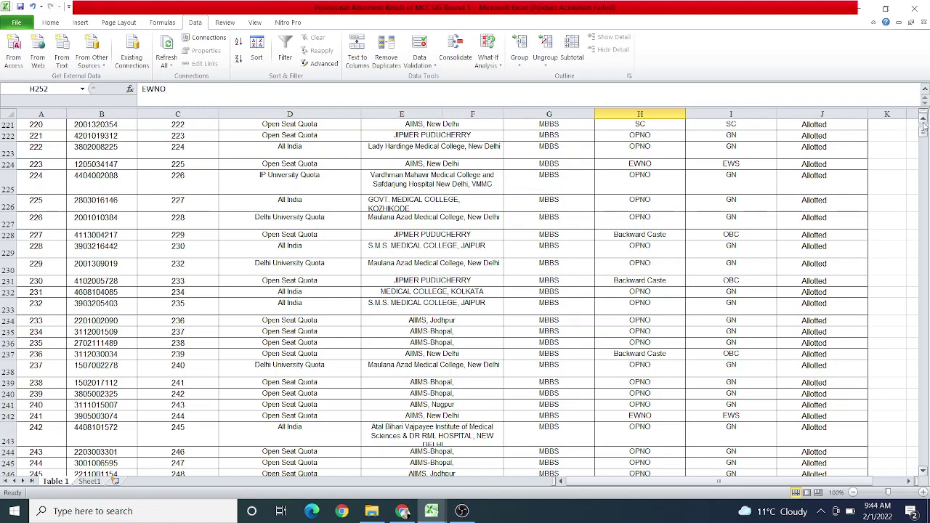
left_click_drag(924, 130, 924, 124)
left_click(290, 211)
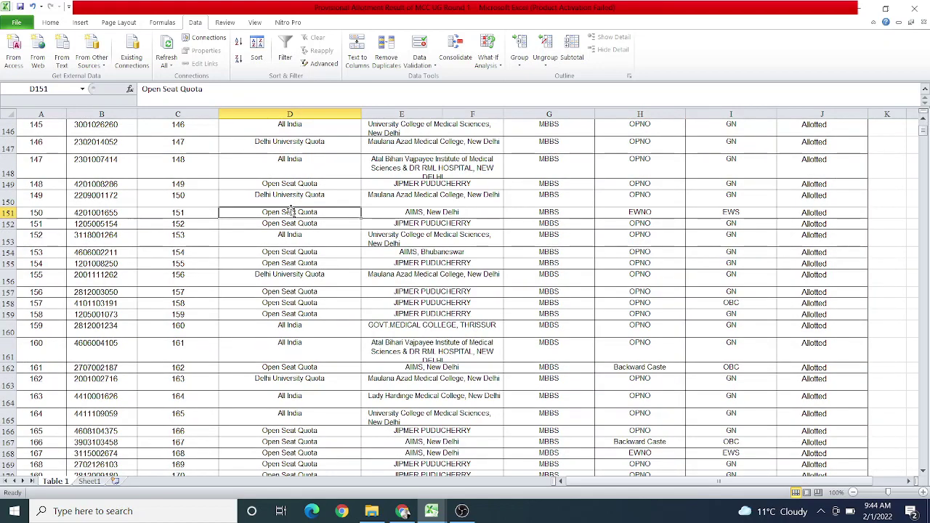
key("Up")
key("Up")
key("Up")
key("Up")
key("Up")
key("Up")
key("Up")
key("Up")
key("Up")
key("Up")
key("Up")
key("Up")
key("Up")
key("Up")
key("Up")
key("Up")
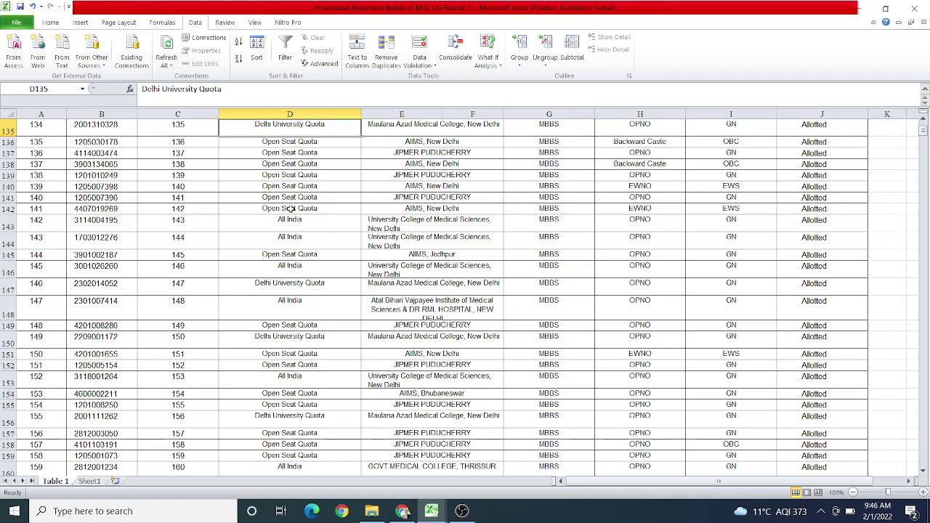
Check the All India and Open Seat Quota entries around row 148, then review the Allotted Quota column up to its header.
left_click(300, 300)
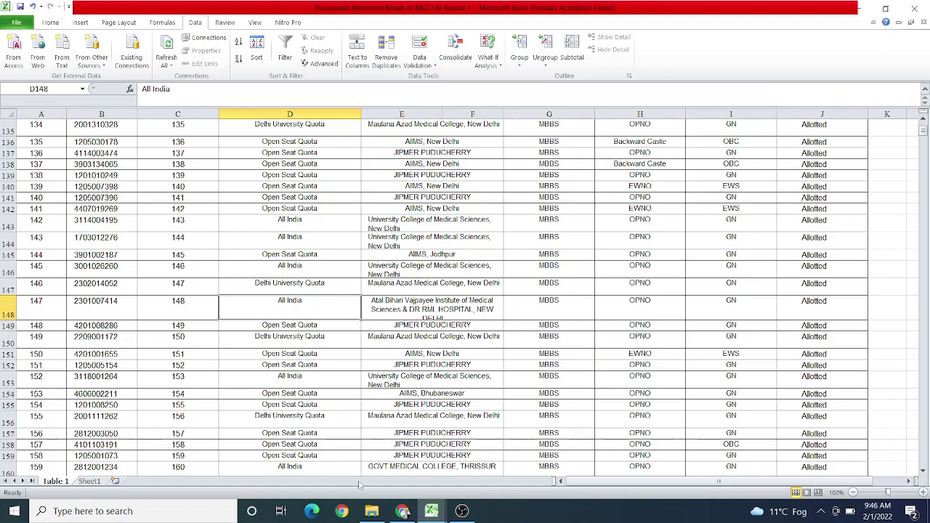
left_click(425, 374)
left_click(333, 254)
key("Up")
key("Up")
key("Up")
key("Up")
key("Up")
key("Up")
key("Up")
key("Up")
key("Up")
key("Up")
key("Up")
key("Up")
key("Up")
key("Up")
key("Up")
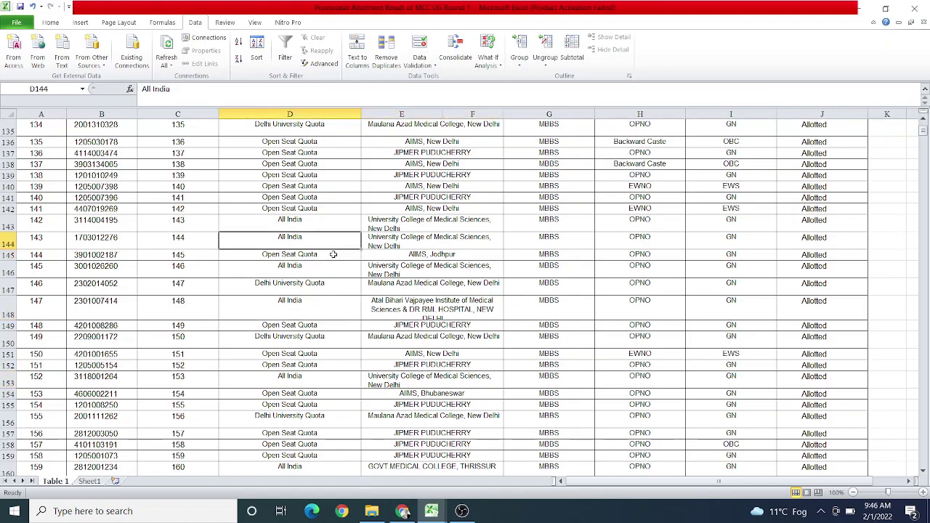
key("Up")
key("Up")
key("Up")
key("Up")
key("Up")
key("Up")
key("Up")
key("Up")
key("Up")
key("Up")
key("Up")
key("Up")
key("Up")
key("Up")
key("Up")
key("Up")
key("Up")
key("Up")
key("Up")
key("Up")
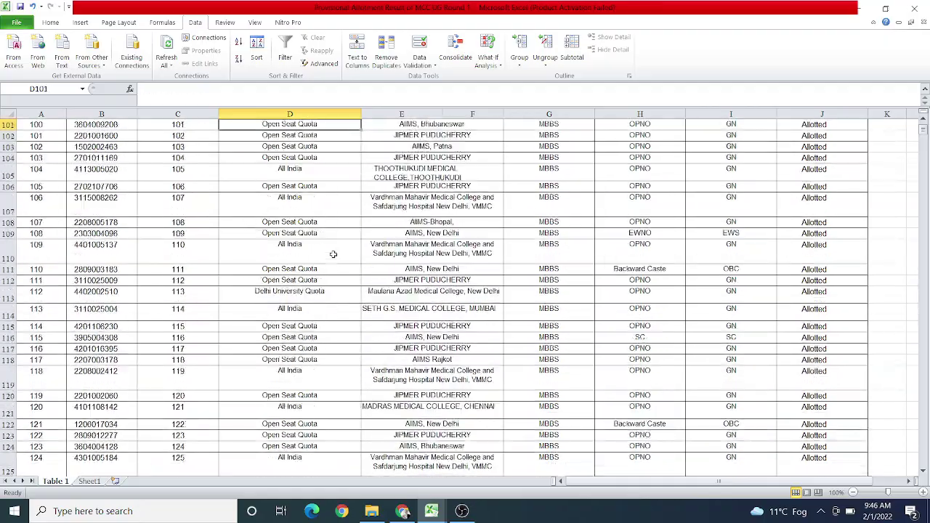
key("Up")
key("Up")
key("Up")
key("Up")
key("Up")
key("Up")
key("Up")
key("Up")
key("Up")
key("Up")
key("Up")
key("Up")
key("Up")
key("Up")
key("Up")
key("Up")
key("Up")
key("Up")
key("Up")
key("Up")
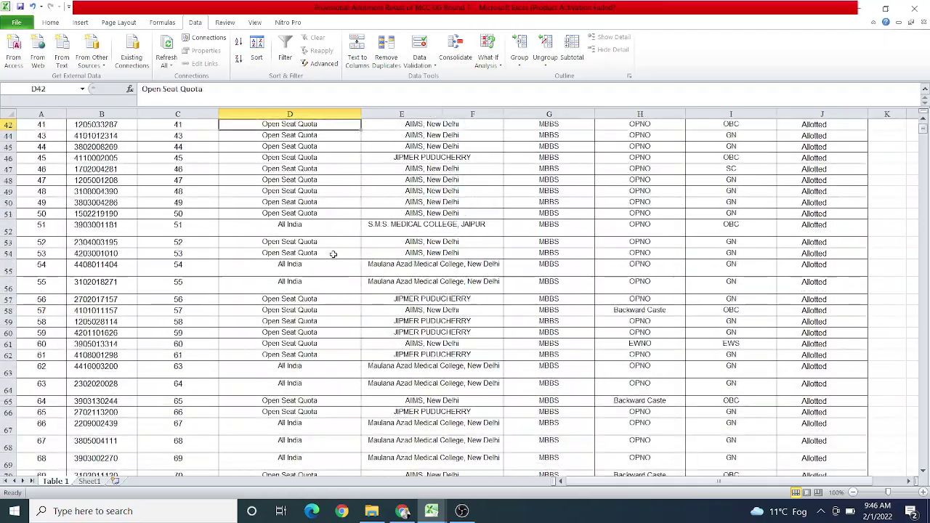
key("Up")
key("Up")
key("Up")
key("Up")
key("Up")
key("Up")
key("Up")
key("Up")
key("Up")
key("Up")
key("Up")
key("Up")
key("Up")
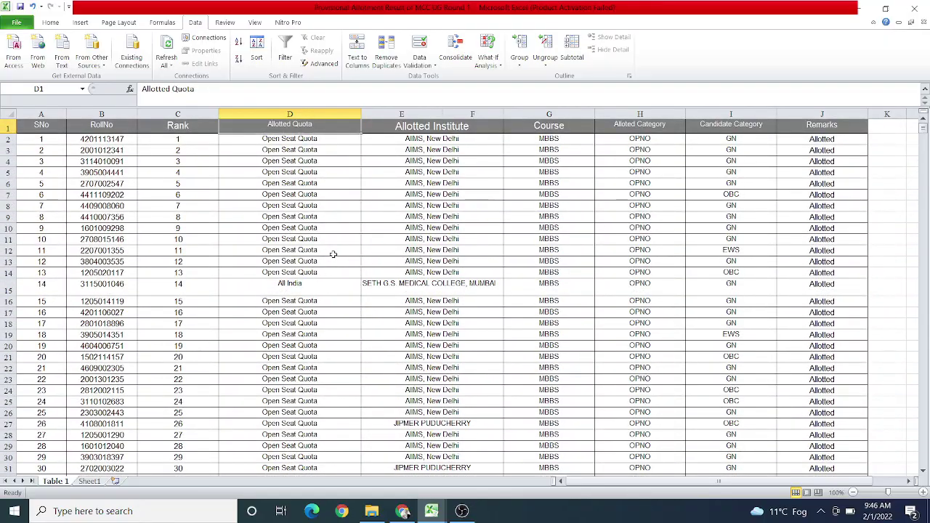
Check the allotted quota, institute, course and allotted category of the rank 3 entry in row 4.
key("Down")
key("Down")
key("Down")
key("Right")
key("Right")
key("Right")
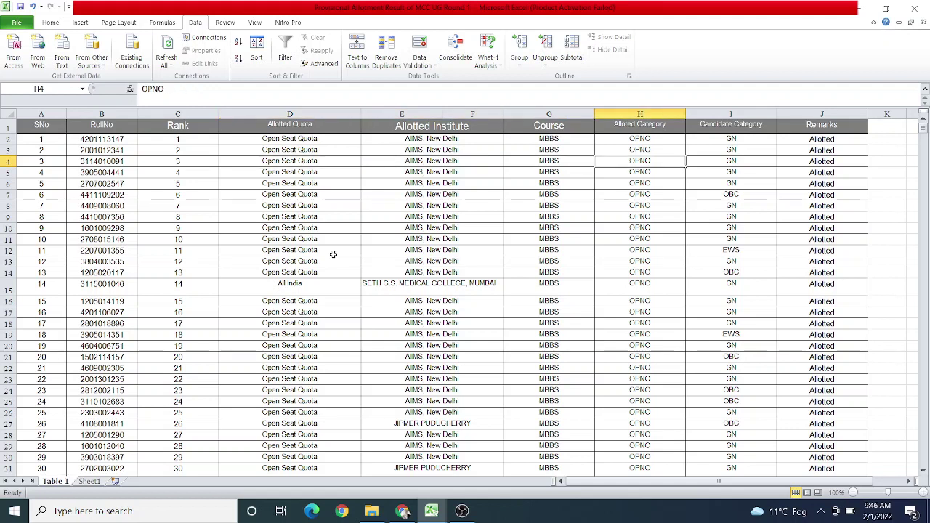
Switch to the Madhya Pradesh first round allotment workbook and check the allotted institute type of the first candidate in row 2.
mouse_move(432, 511)
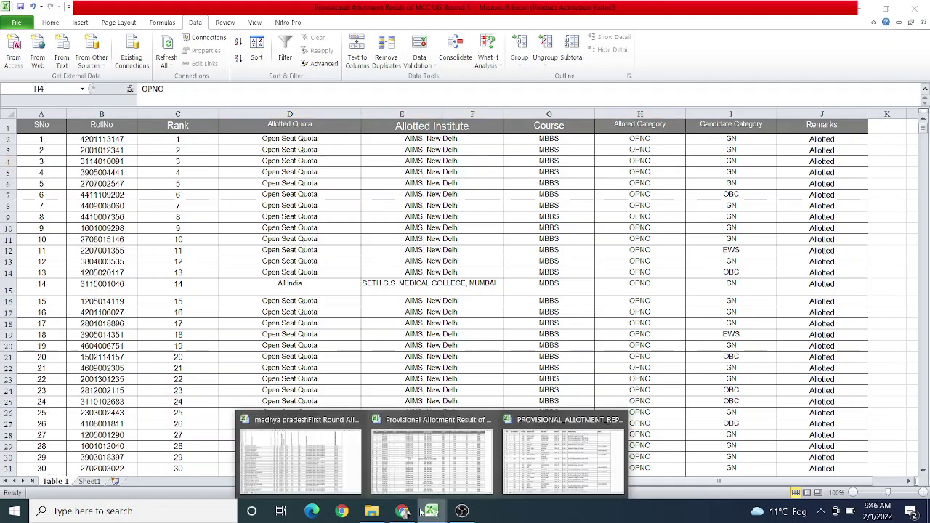
left_click(301, 466)
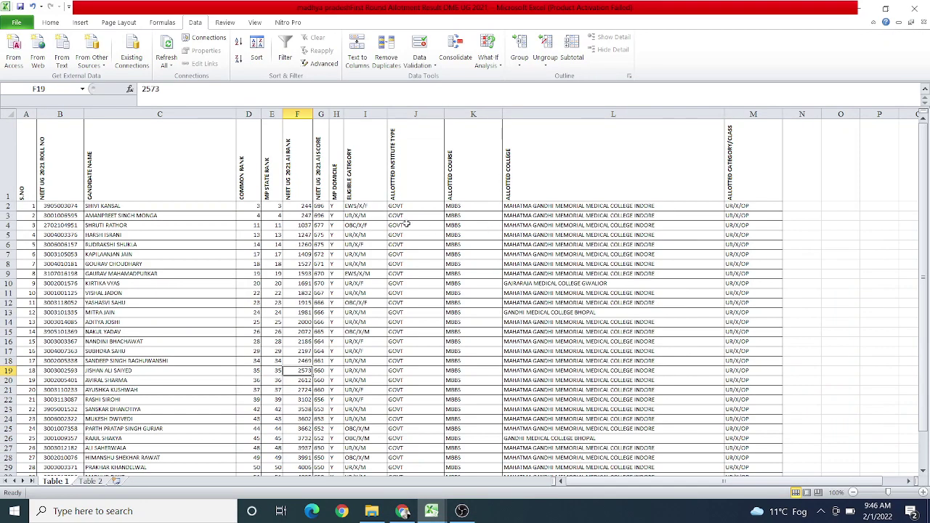
left_click(359, 217)
key("Up")
key("Right")
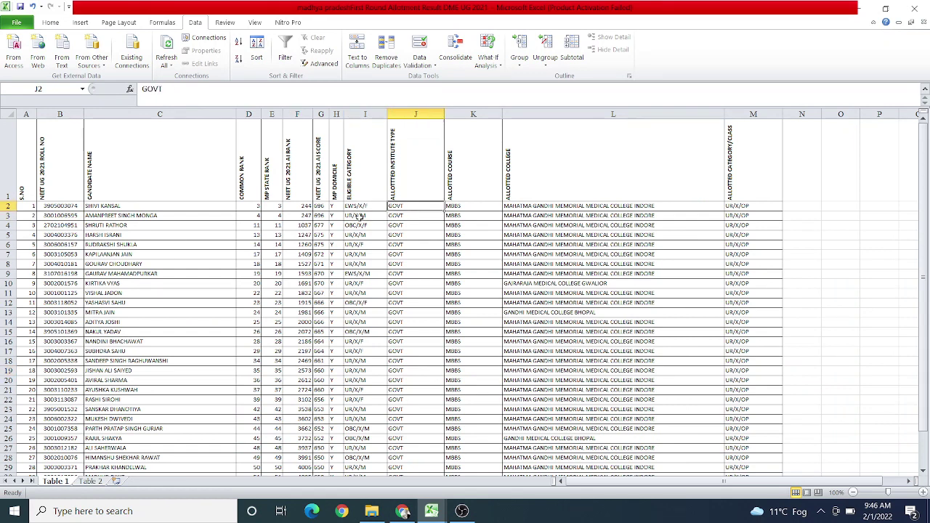
Review the Eligible Category column of Table 1 from row 2 down past the last candidate in row 40.
key("Left")
key("Down")
key("Down")
key("Down")
key("Down")
key("Down")
key("Down")
key("Down")
key("Down")
key("Down")
key("Down")
key("Down")
key("Down")
key("Down")
key("Down")
key("Down")
key("Down")
key("Down")
key("Down")
key("Down")
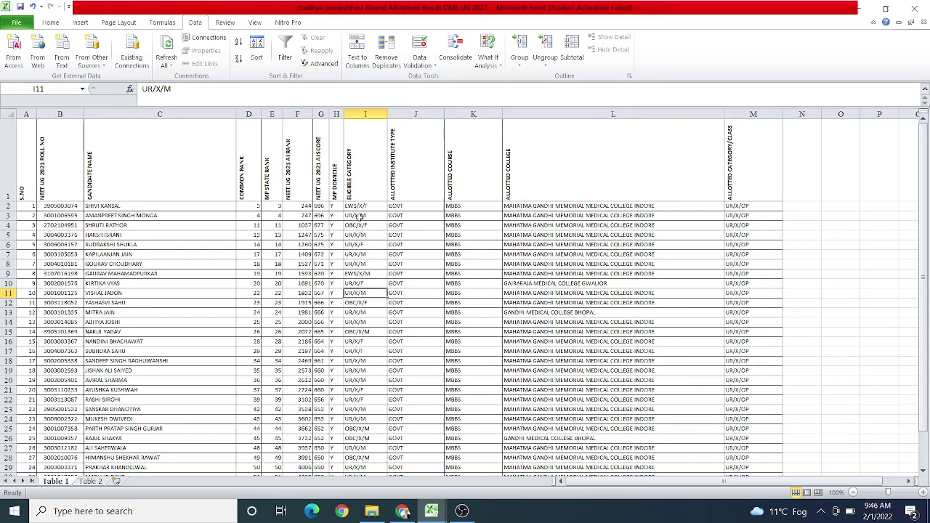
key("Down")
key("Down")
key("Down")
key("Down")
key("Down")
key("Down")
key("Down")
key("Down")
key("Down")
key("Down")
key("Down")
key("Down")
key("Down")
key("Down")
key("Down")
key("Down")
key("Down")
key("Down")
key("Down")
key("Down")
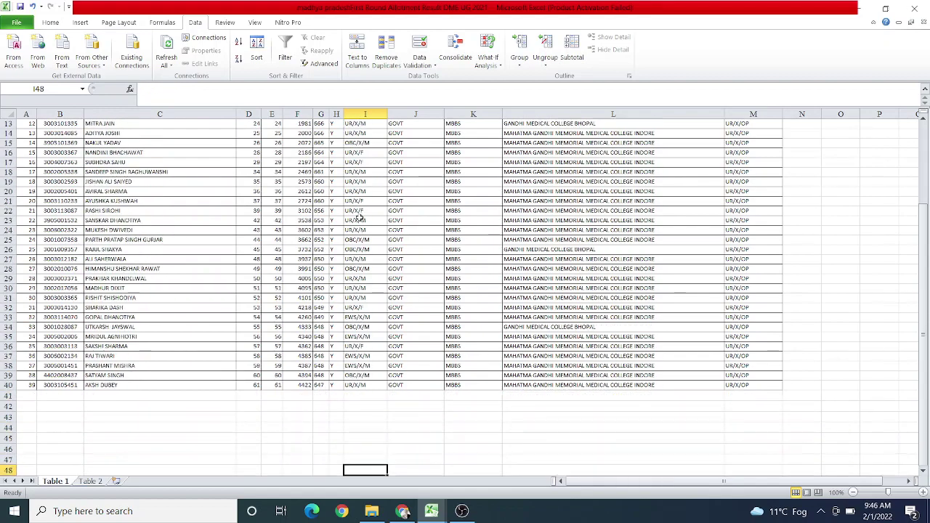
Open the Table 2 sheet and check the eligible categories and allotted colleges around rows 1240 to 1249.
left_click(90, 481)
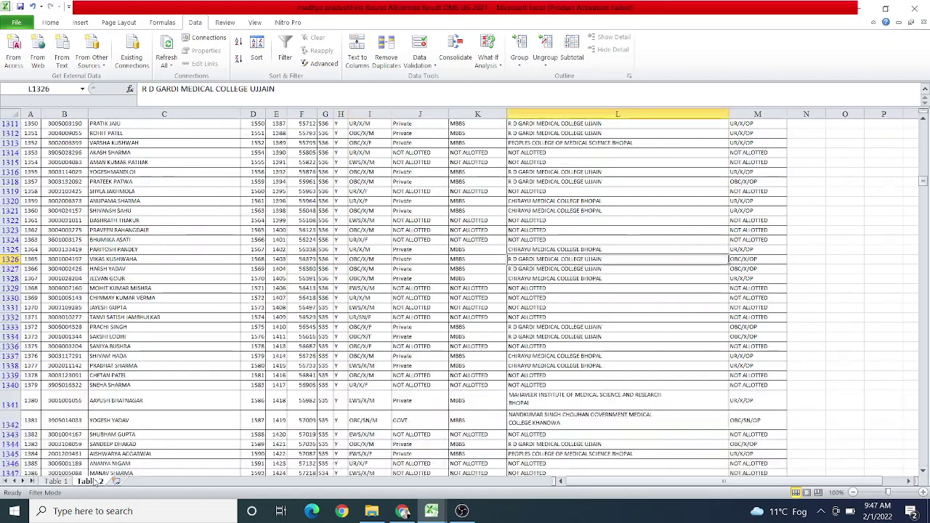
scroll(927, 138, "up", 20)
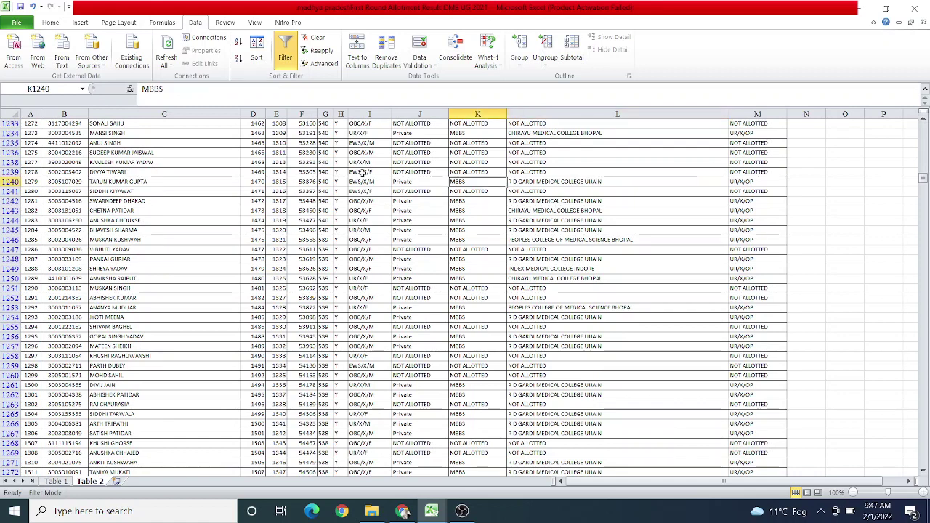
left_click_drag(453, 179, 302, 144)
left_click(359, 263)
left_click(359, 270)
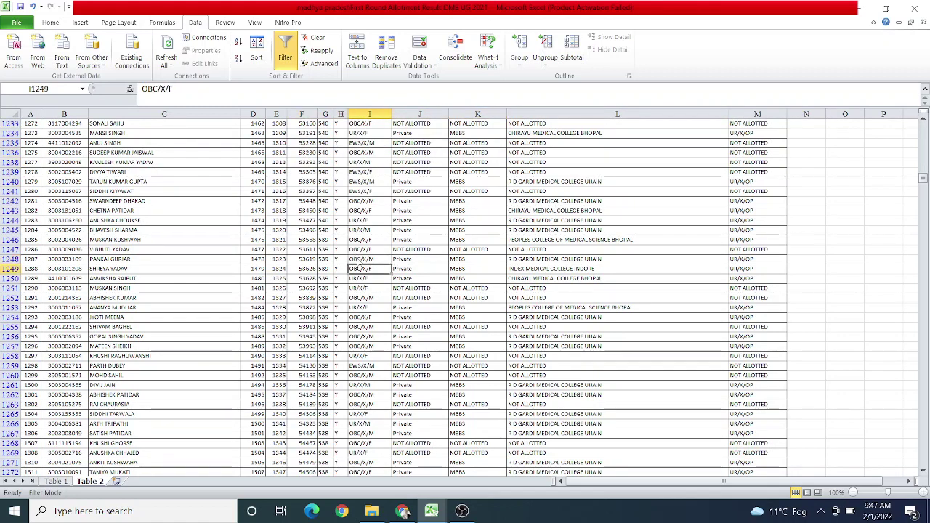
Review the Eligible Category column of Table 2 row by row from row 1249 down to row 1301.
key("Down")
key("Down")
key("Down")
key("Down")
key("Down")
key("Down")
key("Down")
key("Down")
key("Down")
key("Down")
key("Down")
key("Down")
key("Down")
key("Down")
key("Down")
key("Down")
key("Down")
key("Down")
key("Down")
key("Down")
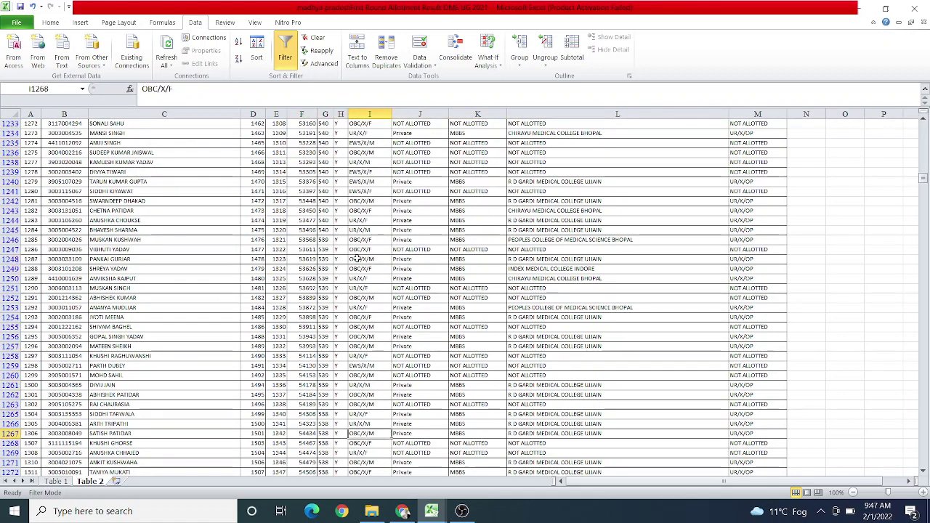
key("Down")
key("Down")
key("Down")
key("Down")
key("Down")
key("Down")
key("Down")
key("Down")
key("Down")
key("Down")
key("Down")
key("Down")
key("Down")
key("Down")
key("Down")
key("Down")
key("Down")
key("Down")
key("Down")
key("Down")
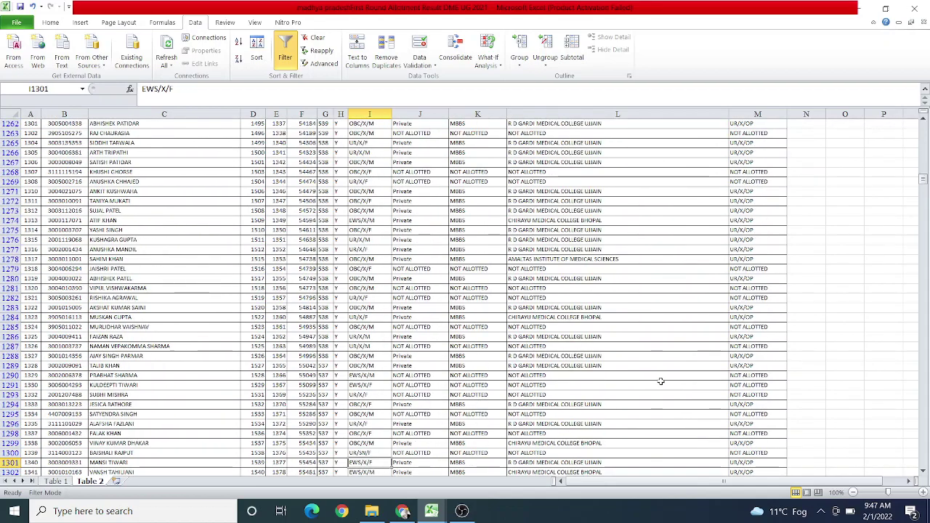
Check the eligible category in row 1332 and examine the allotted colleges and categories down to about row 1449.
left_click(925, 393)
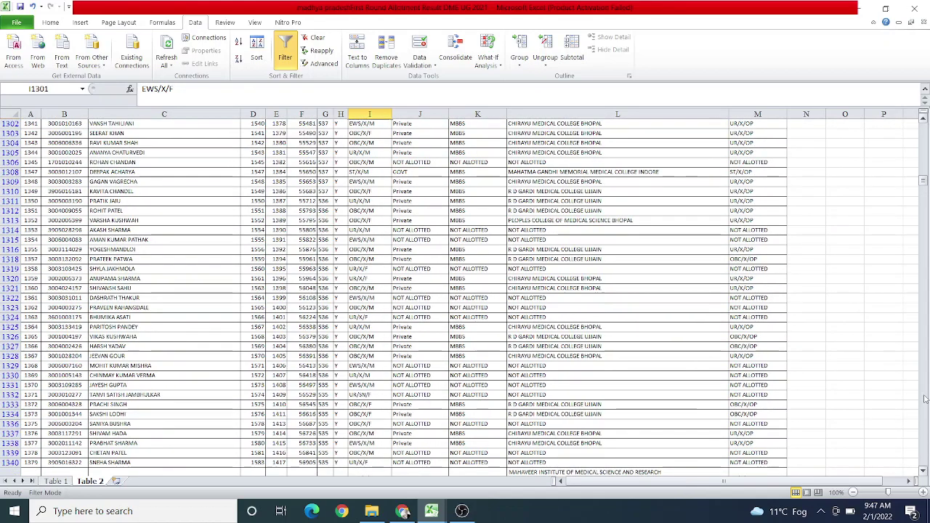
left_click(361, 395)
left_click(924, 426)
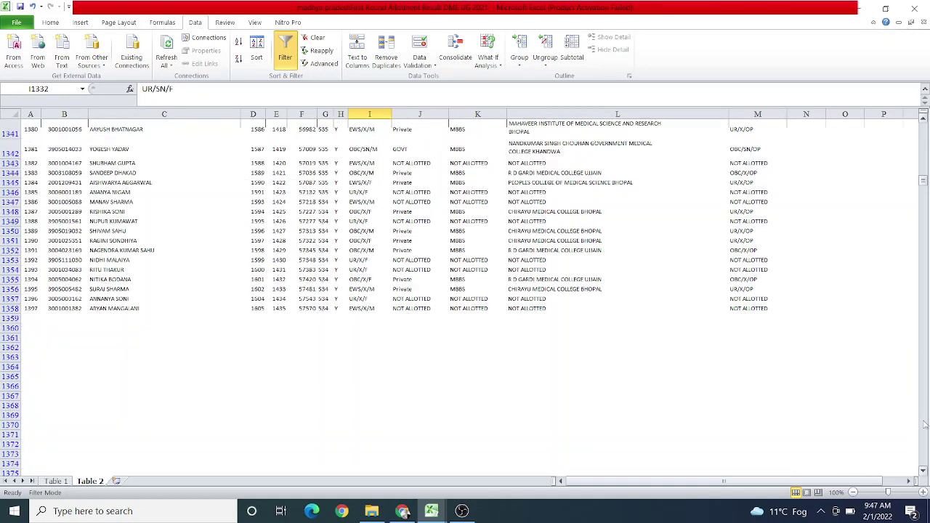
left_click(924, 425)
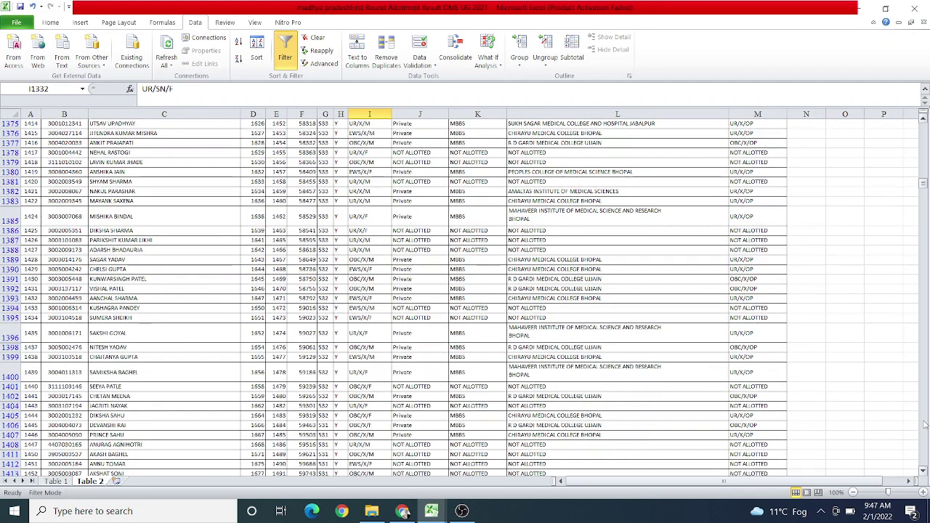
left_click(924, 425)
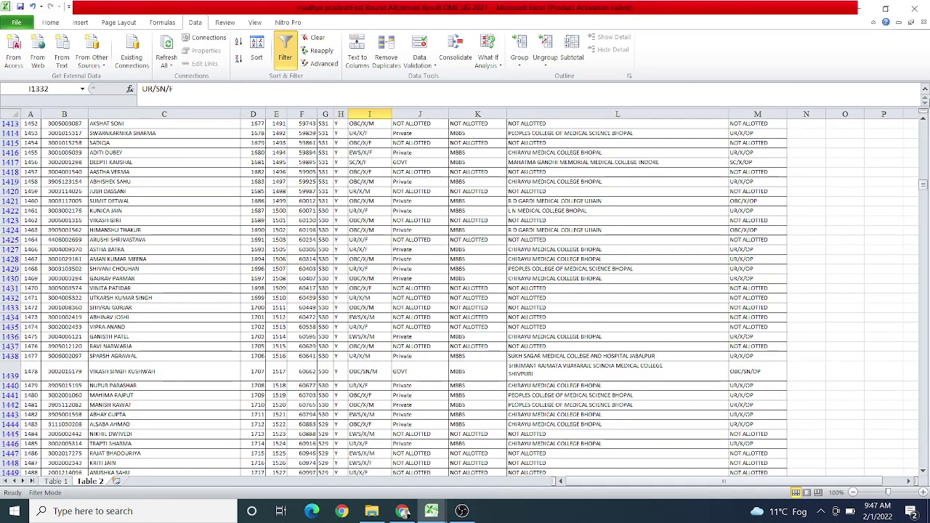
Return to rows 85 to 121 of Table 2 and check the allotted institute type in row 92 and course in row 117.
left_click(922, 132)
left_click(922, 132)
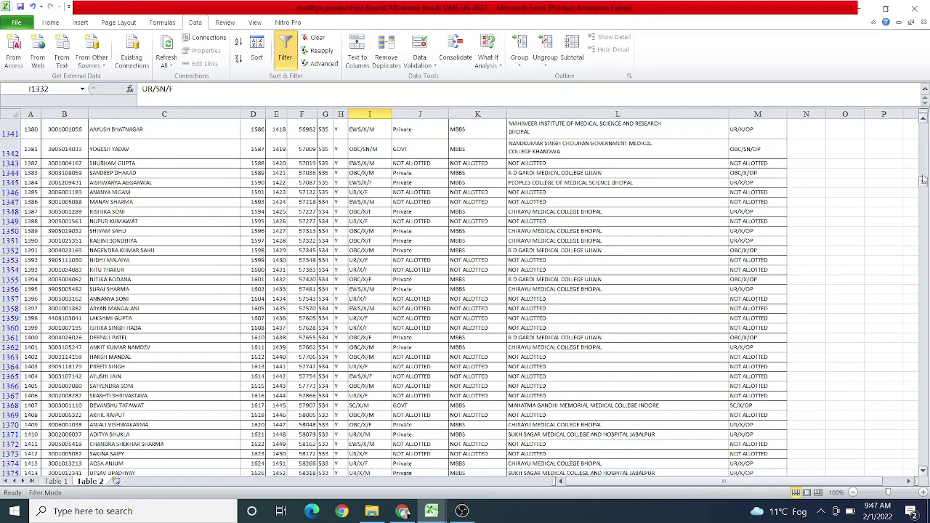
left_click_drag(923, 182, 923, 132)
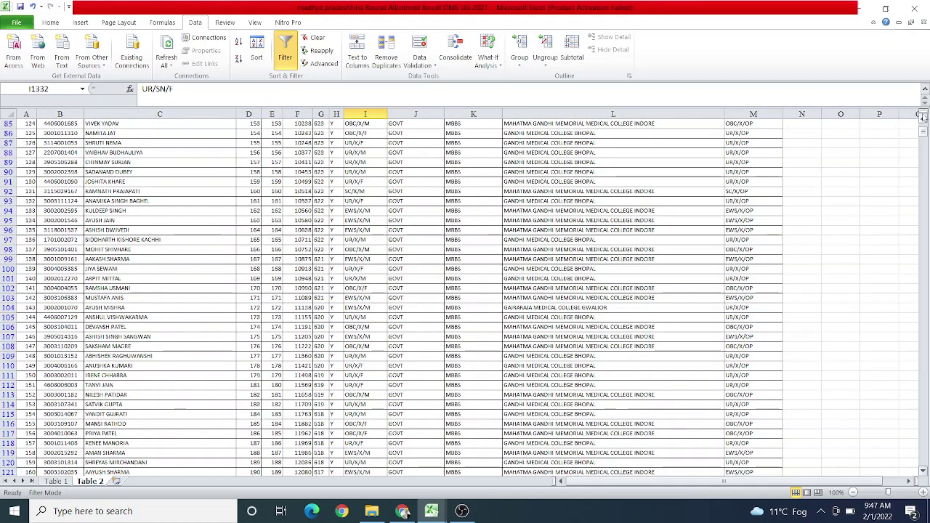
left_click(408, 191)
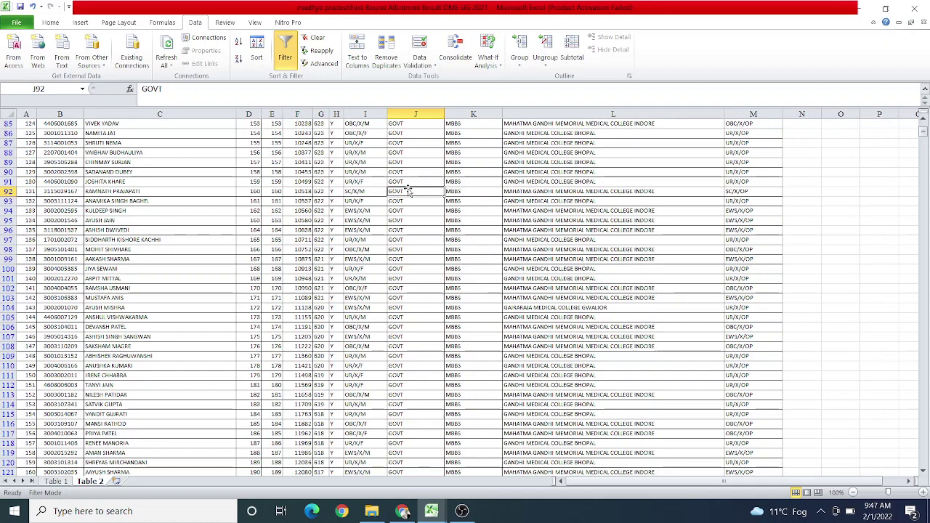
left_click(470, 432)
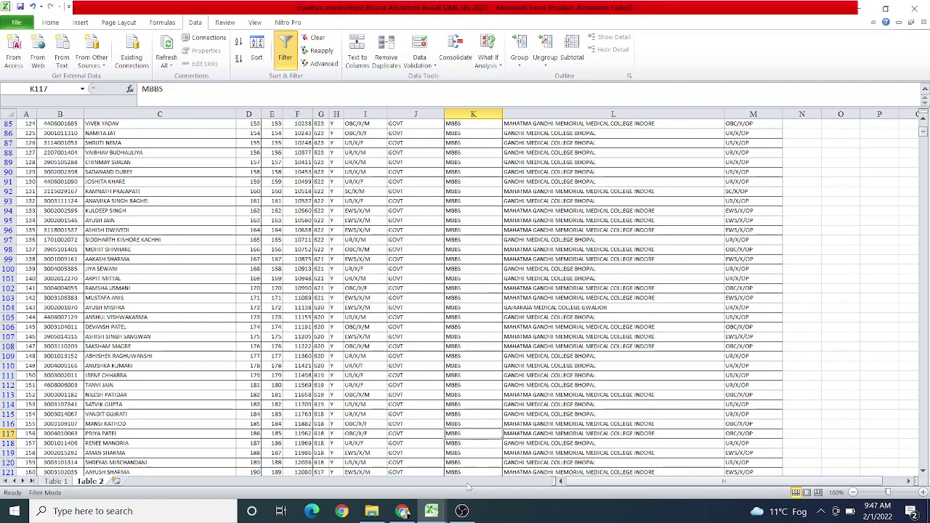
left_click(462, 511)
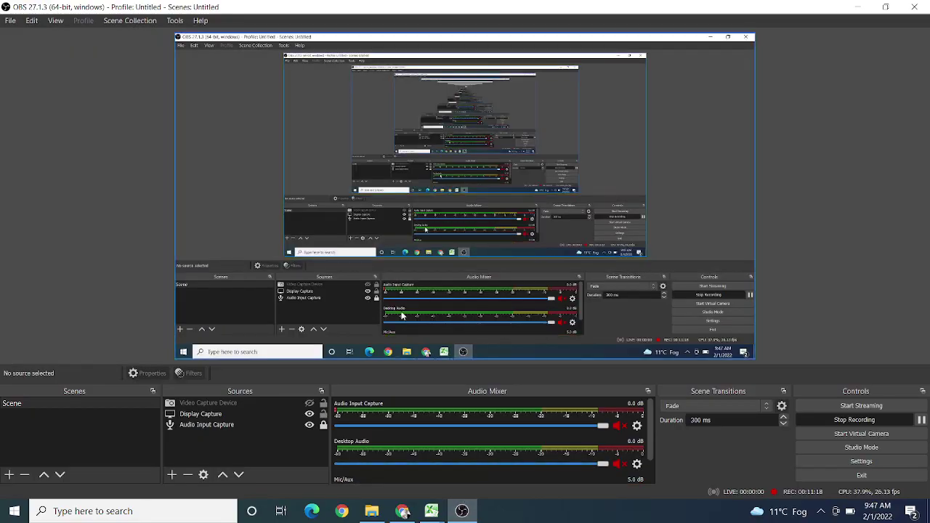